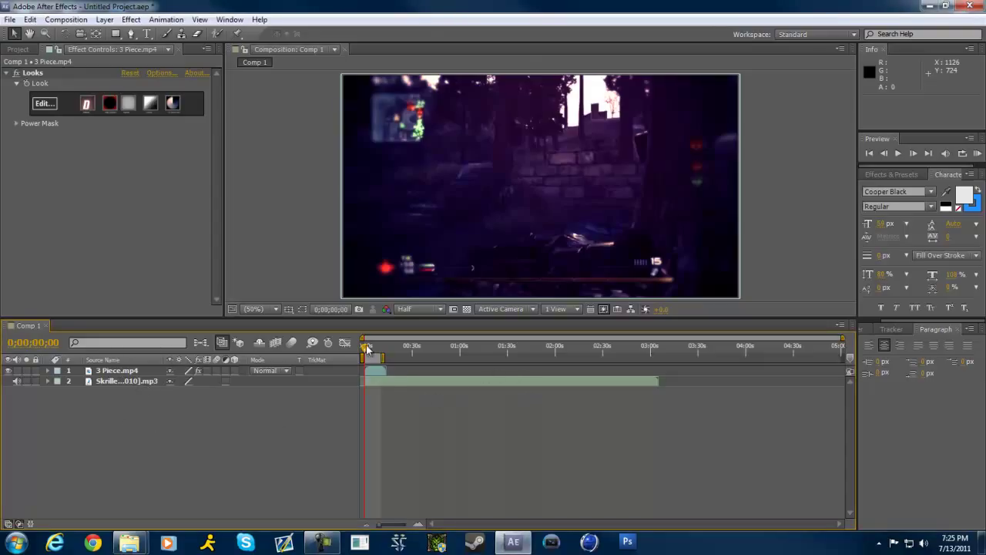
# Scrub the gameplay footage and look over the layers and the Project panel
pyautogui.moveTo(365, 351); pyautogui.dragTo(365, 359)
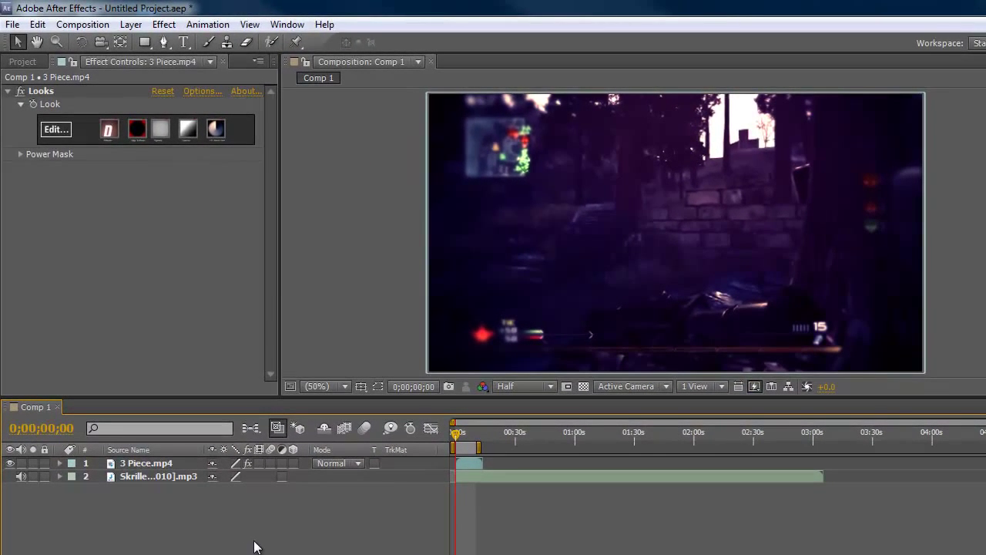
pyautogui.click(143, 480)
pyautogui.click(143, 461)
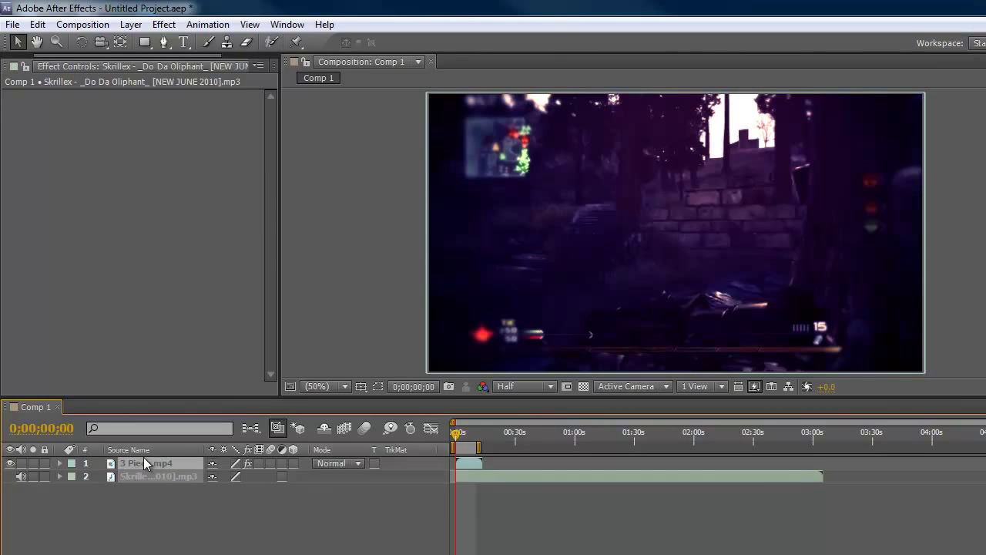
pyautogui.click(167, 533)
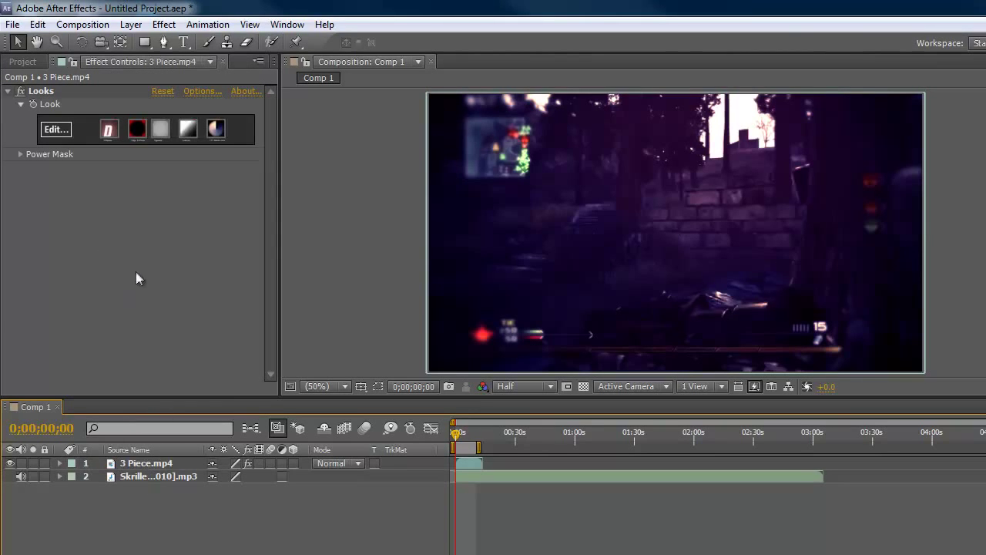
pyautogui.click(23, 62)
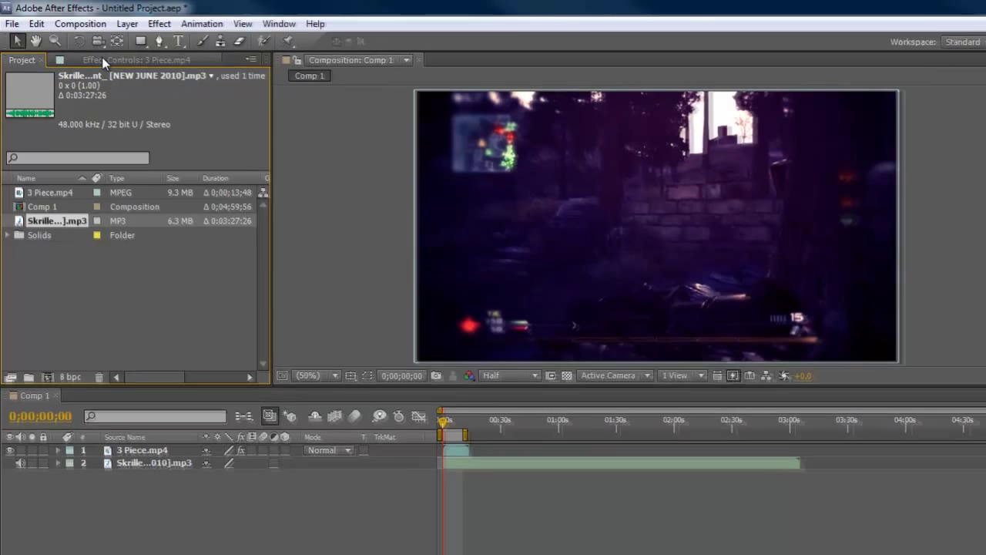
pyautogui.click(116, 61)
# Select the music track layer, dismiss its context menu, and advance the playhead
pyautogui.click(115, 381)
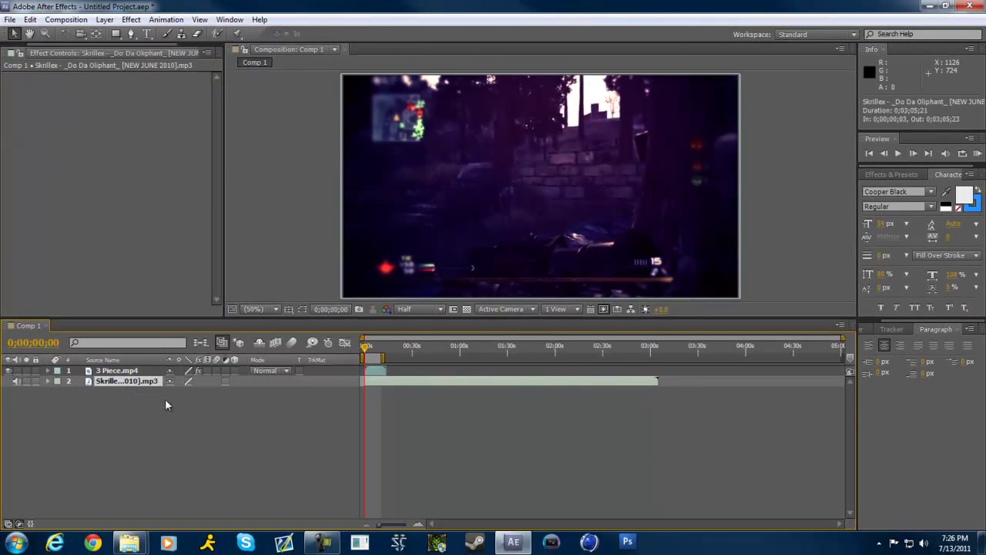
pyautogui.rightClick(132, 380)
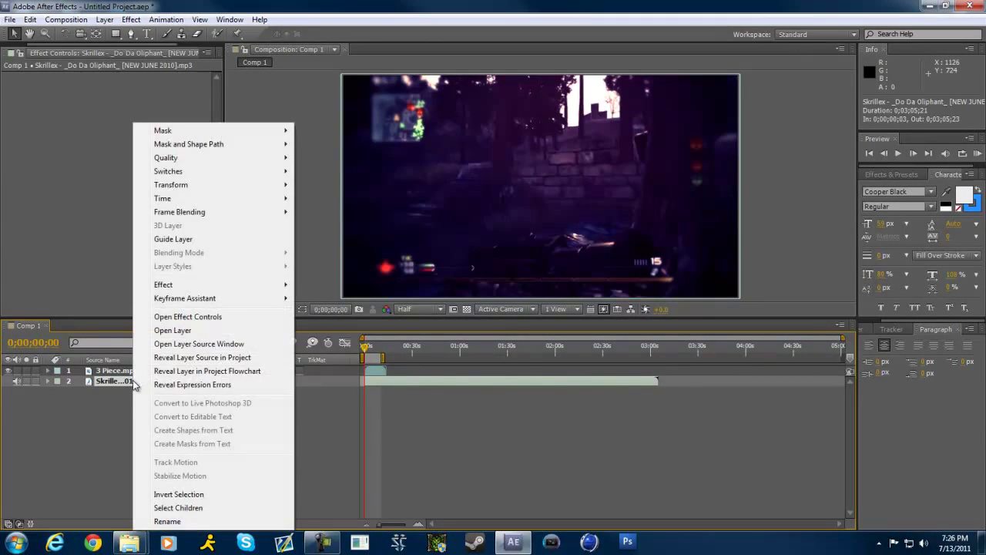
pyautogui.click(110, 375)
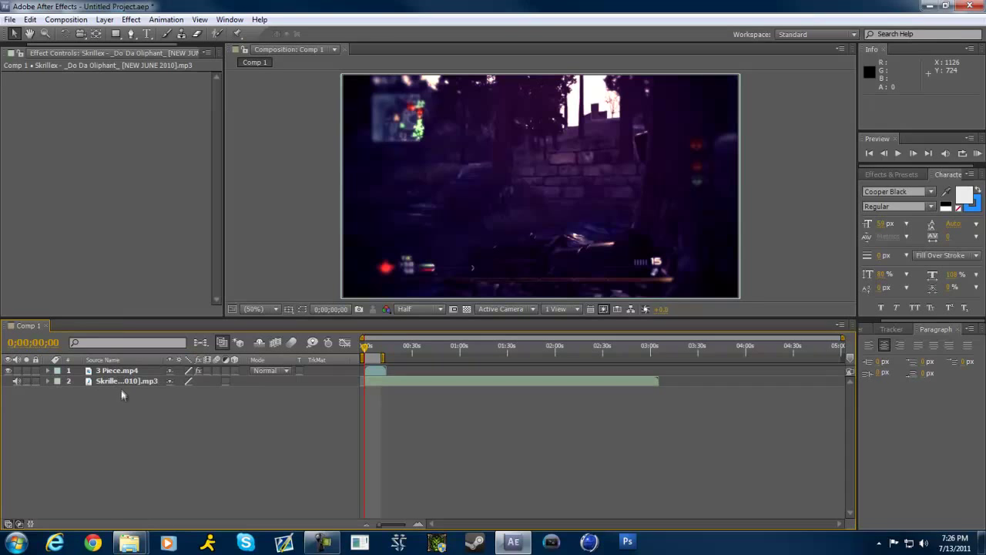
pyautogui.click(122, 382)
pyautogui.click(128, 399)
pyautogui.click(124, 381)
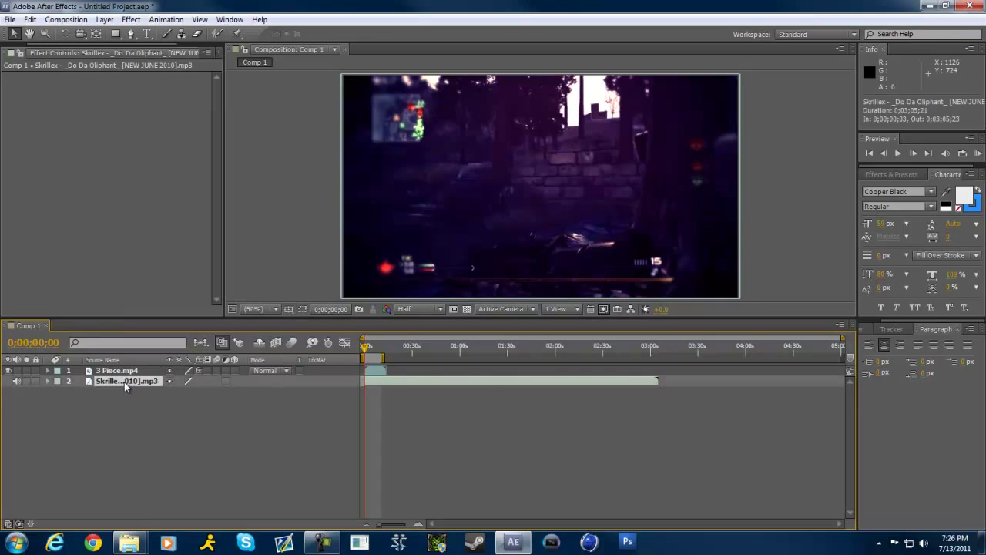
pyautogui.rightClick(124, 382)
pyautogui.click(50, 415)
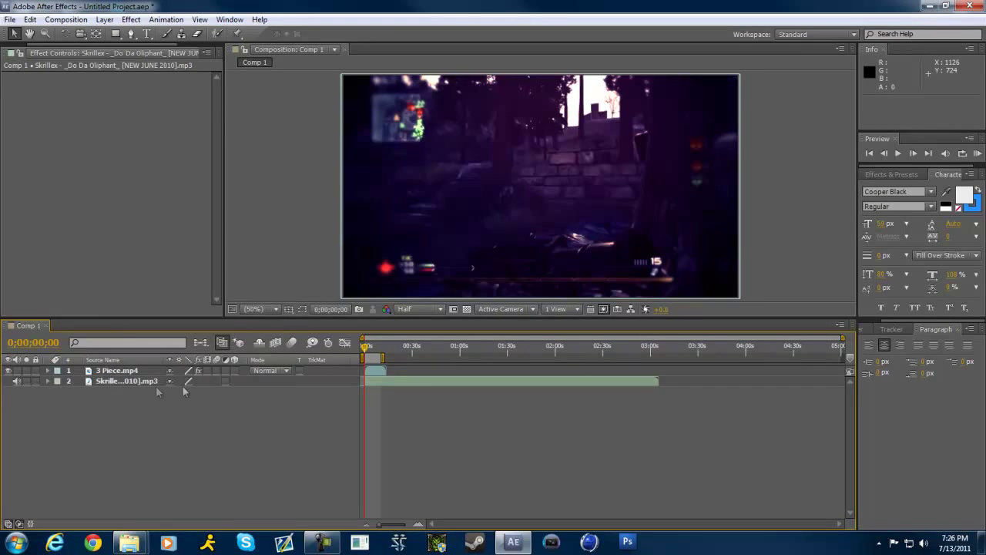
pyautogui.moveTo(365, 346); pyautogui.dragTo(360, 348)
# Create a new comp-sized solid layer in pure white, White Solid 2
pyautogui.rightClick(141, 405)
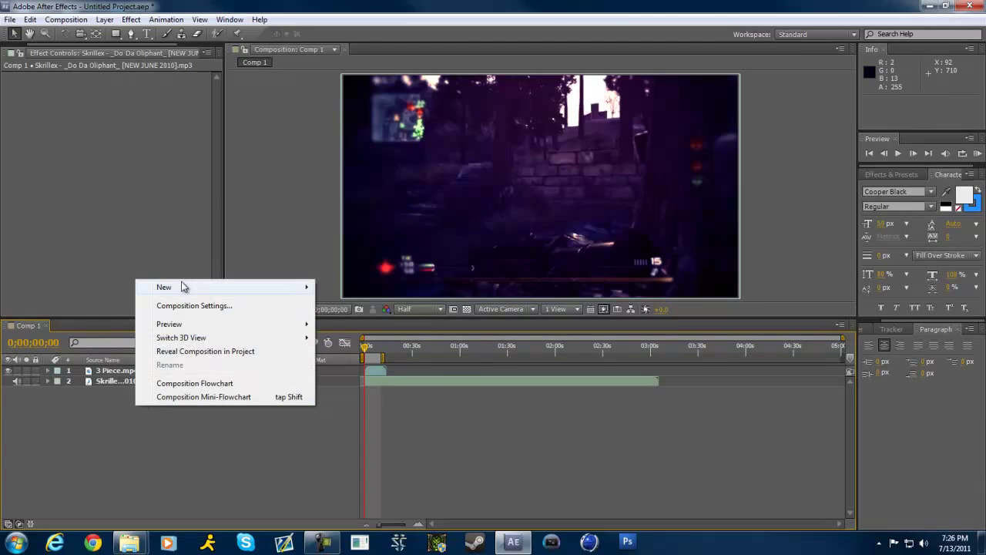
pyautogui.moveTo(185, 287)
pyautogui.click(355, 323)
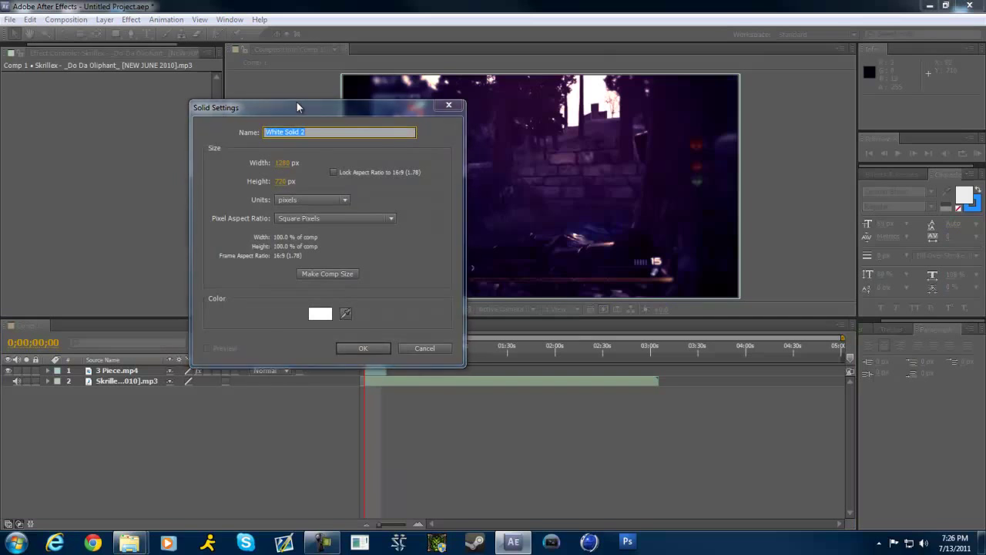
pyautogui.moveTo(308, 112); pyautogui.dragTo(241, 68)
pyautogui.click(248, 268)
pyautogui.moveTo(242, 255)
pyautogui.mouseDown()
pyautogui.moveTo(242, 233)
pyautogui.moveTo(242, 389)
pyautogui.moveTo(241, 233)
pyautogui.mouseUp()
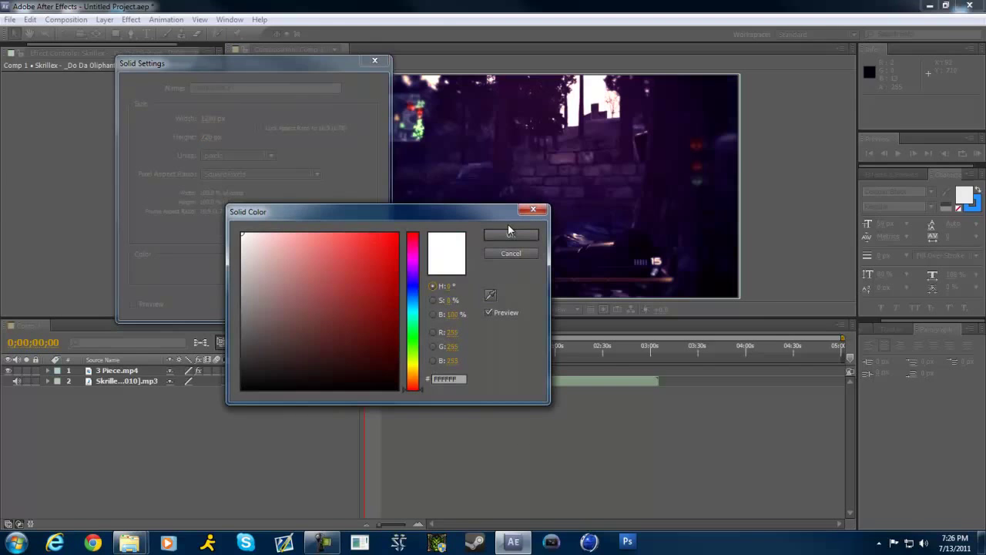
pyautogui.click(508, 239)
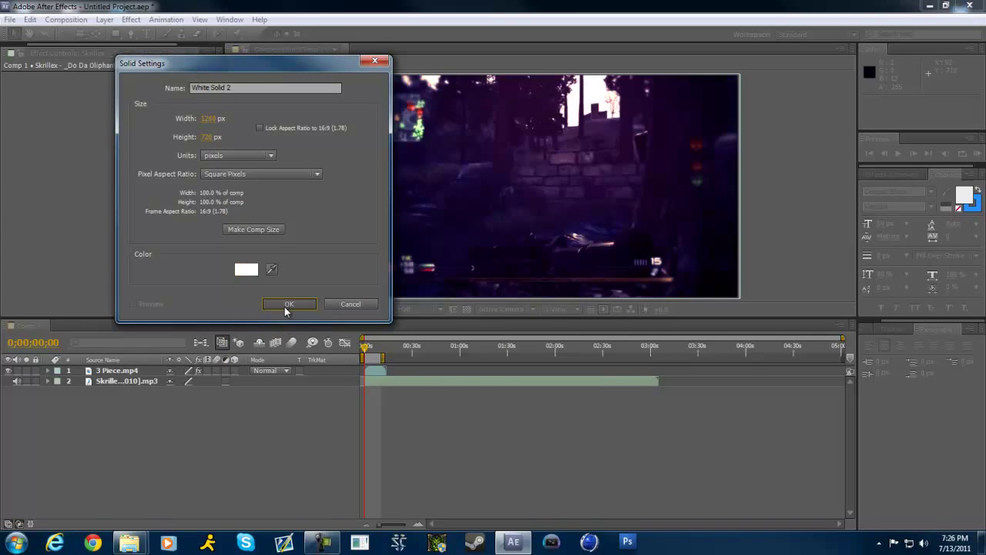
pyautogui.click(286, 305)
# Set White Solid 2 to Overlay mode and toggle its visibility to compare the look
pyautogui.click(282, 370)
pyautogui.click(312, 276)
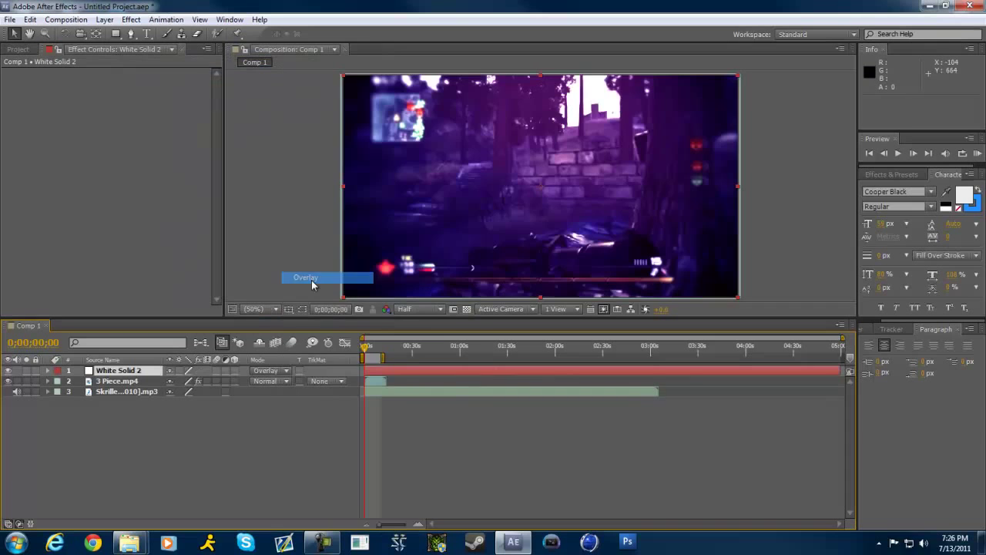
pyautogui.click(9, 371)
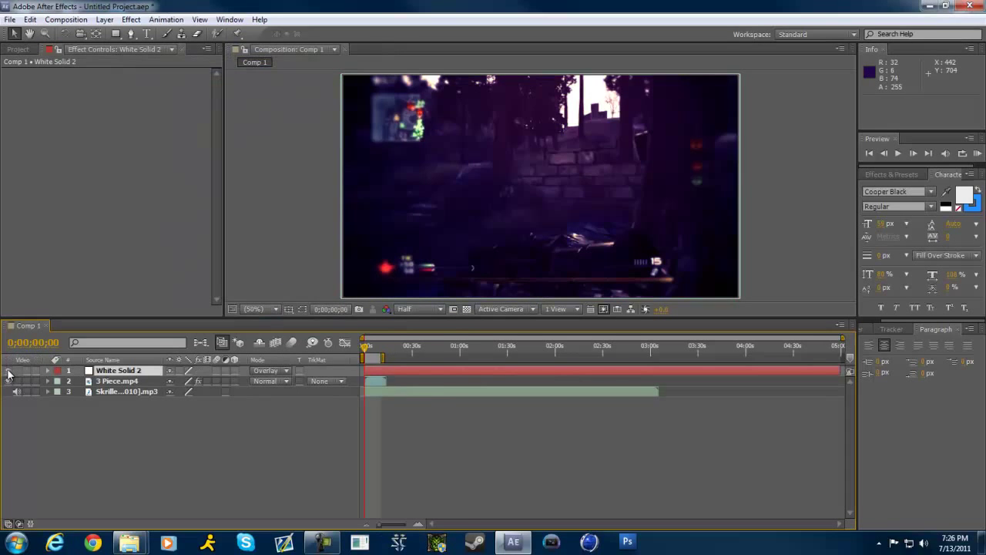
pyautogui.click(8, 370)
pyautogui.click(164, 443)
pyautogui.click(117, 390)
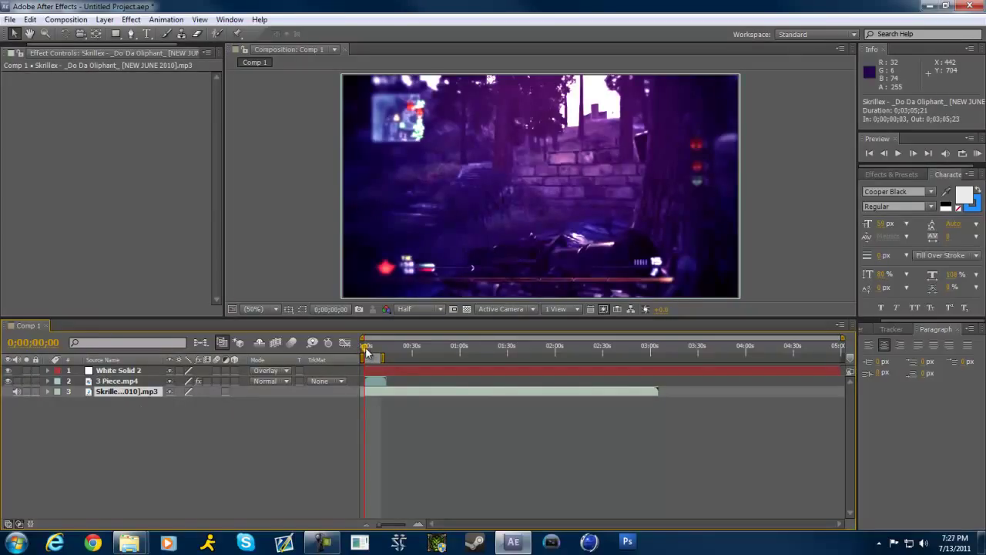
# Convert the music track's audio to keyframes, creating the Audio Amplitude layer
pyautogui.rightClick(130, 395)
pyautogui.moveTo(184, 291)
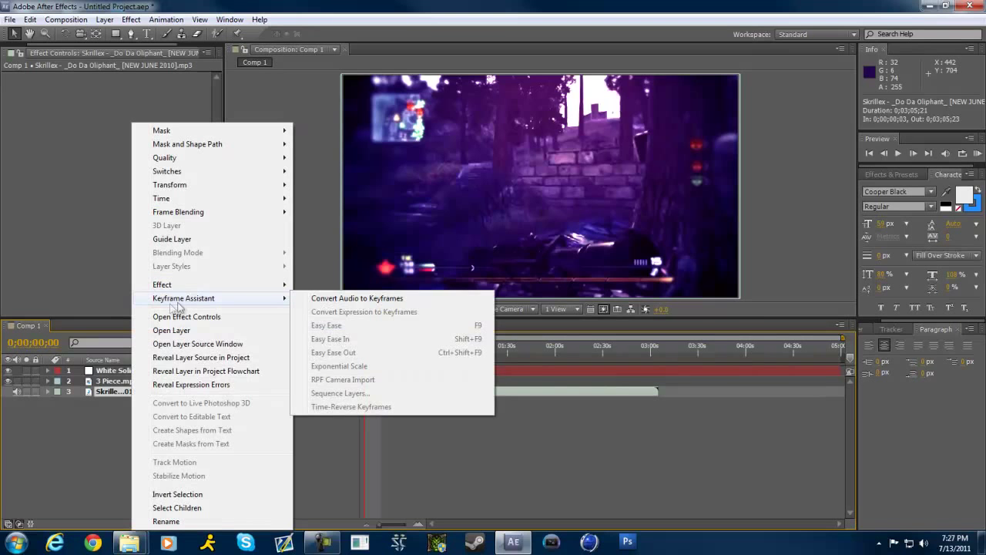
pyautogui.moveTo(284, 301)
pyautogui.click(339, 300)
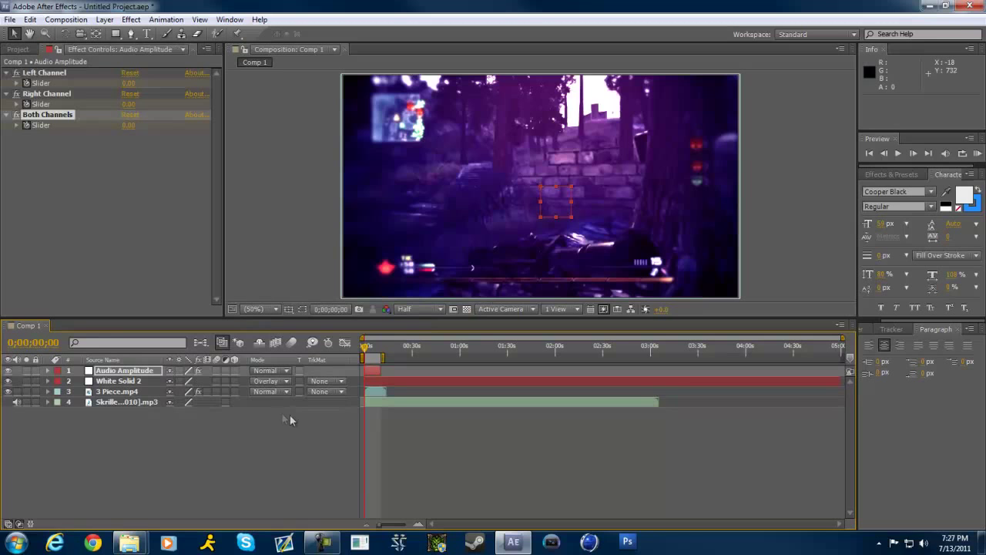
# Expand Audio Amplitude's effects and delete the Left and Right Channel effects
pyautogui.click(122, 372)
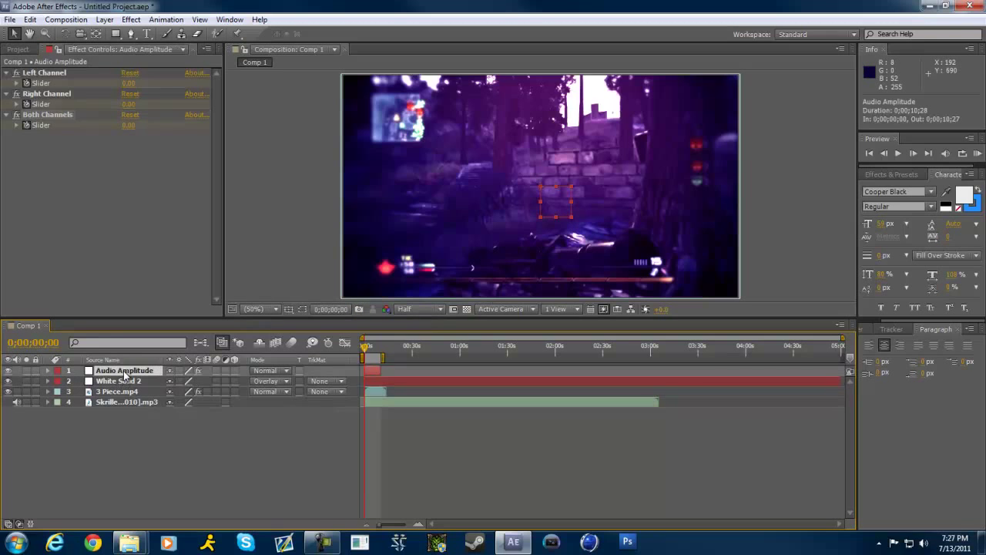
pyautogui.click(47, 371)
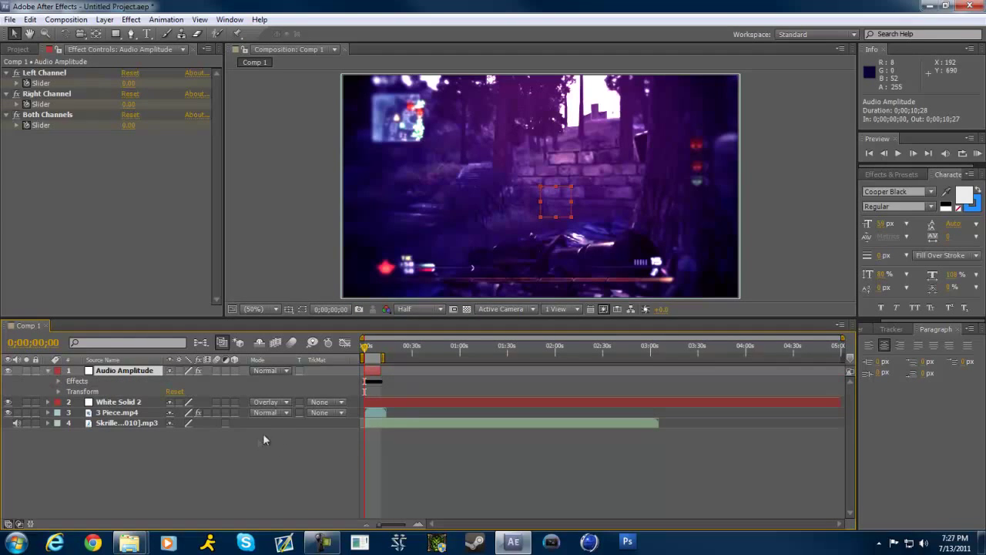
pyautogui.click(48, 371)
pyautogui.click(48, 371)
pyautogui.click(8, 377)
pyautogui.click(58, 382)
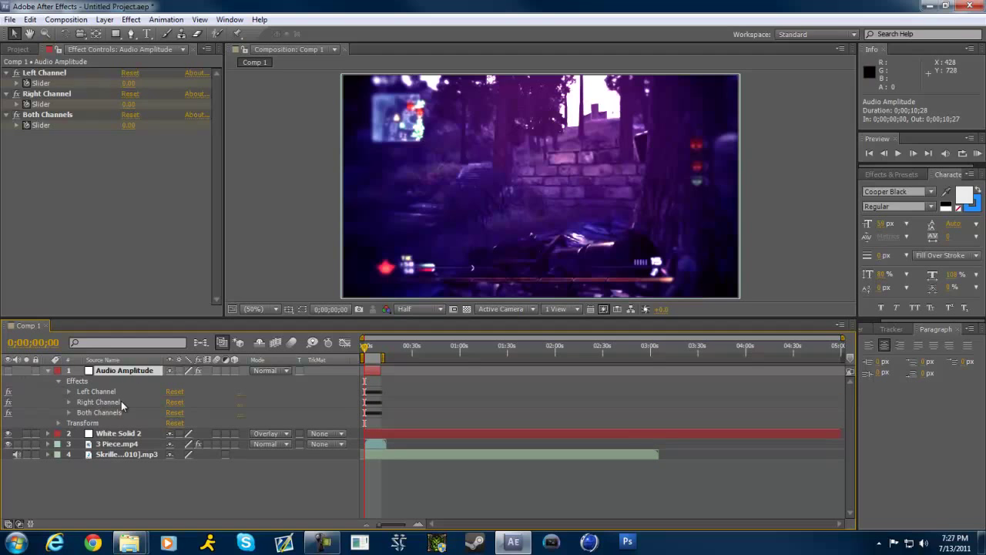
pyautogui.click(115, 392)
pyautogui.keyDown('shift'); pyautogui.click(103, 402); pyautogui.keyUp('shift')
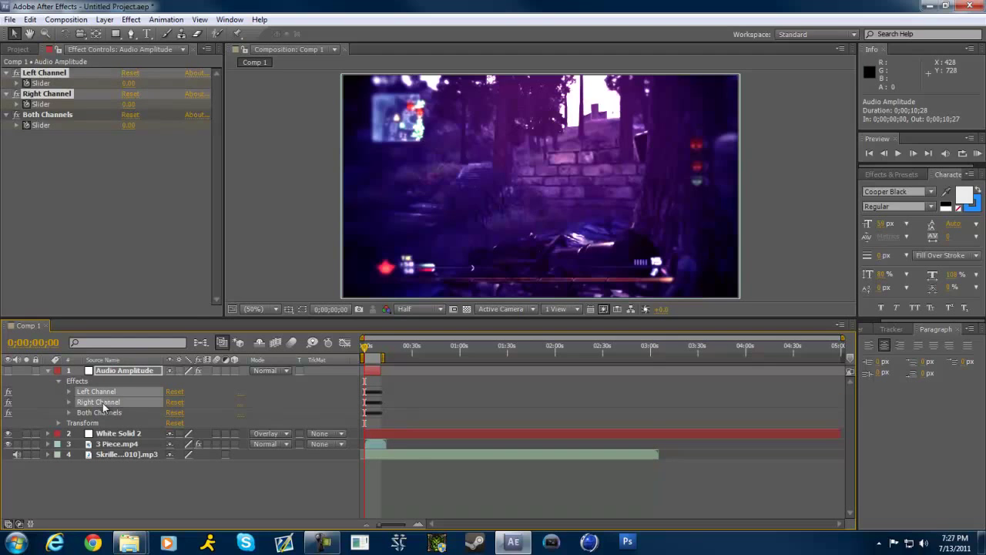
pyautogui.press('Delete')
# Reveal the Both Channels Slider property and select the White Solid 2 layer
pyautogui.click(103, 393)
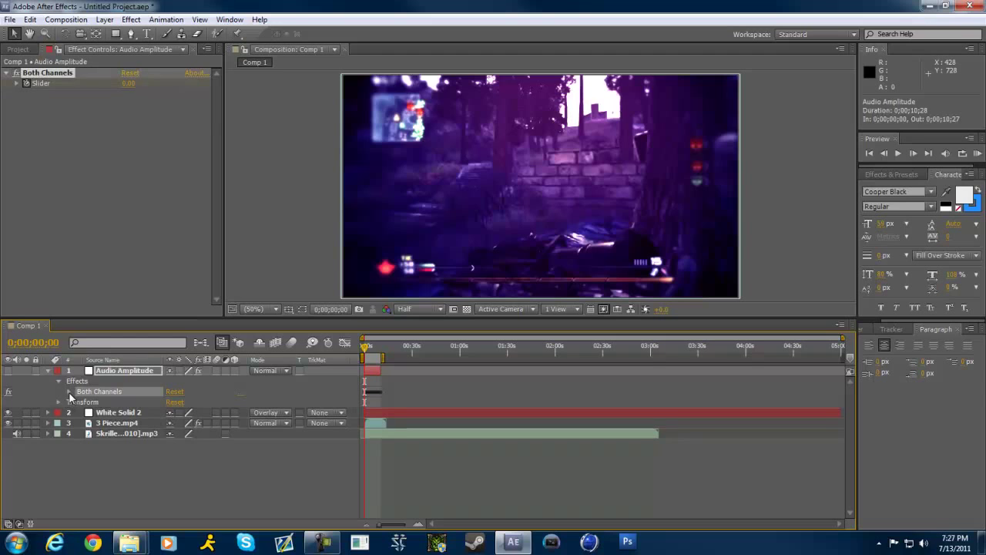
pyautogui.click(69, 391)
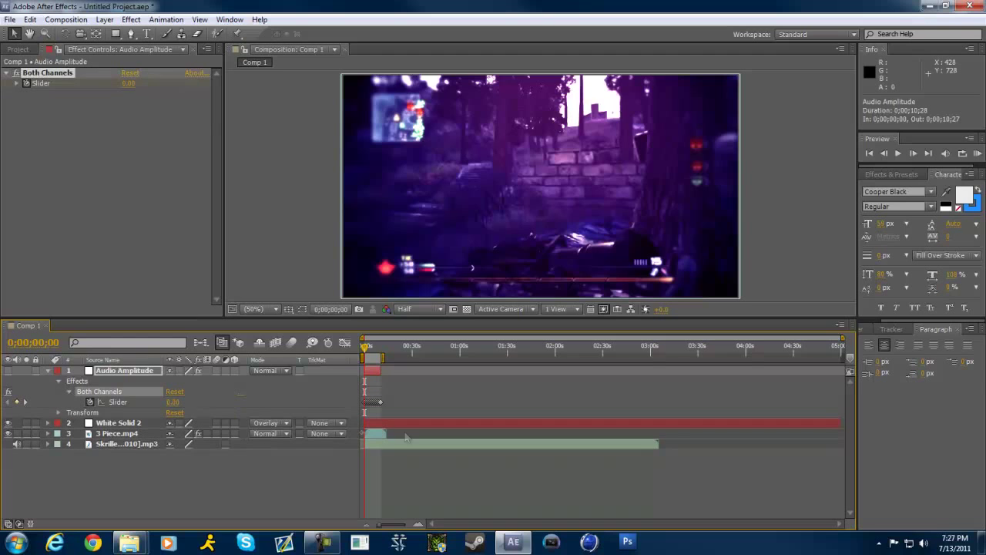
pyautogui.click(108, 441)
pyautogui.click(116, 425)
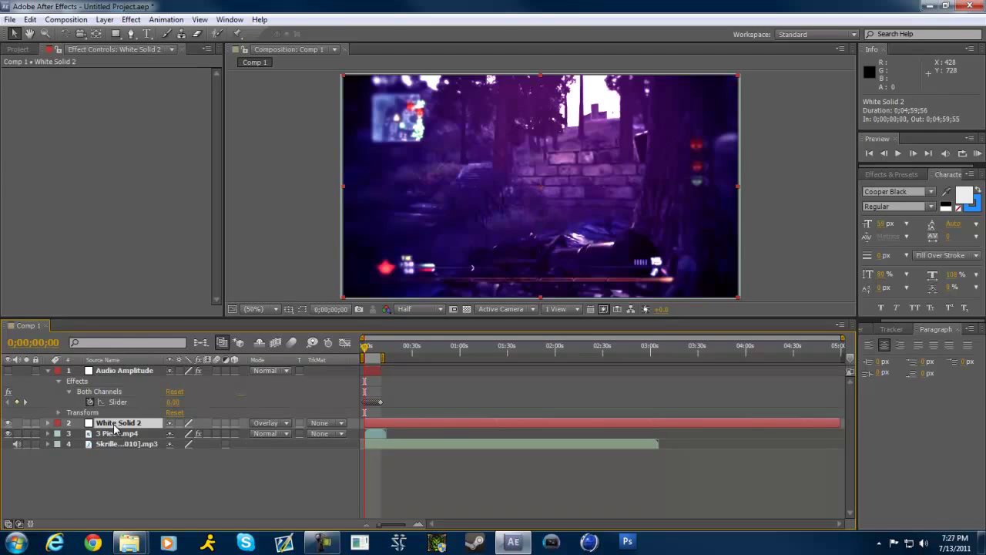
# Add an Opacity expression on White Solid 2 pick-whipped to the Both Channels Slider
pyautogui.click(48, 424)
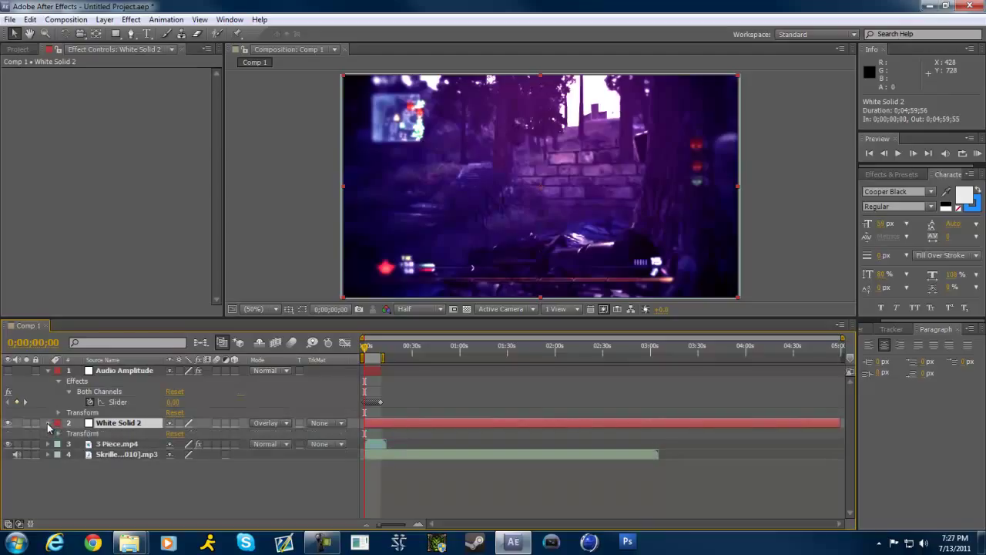
pyautogui.click(58, 433)
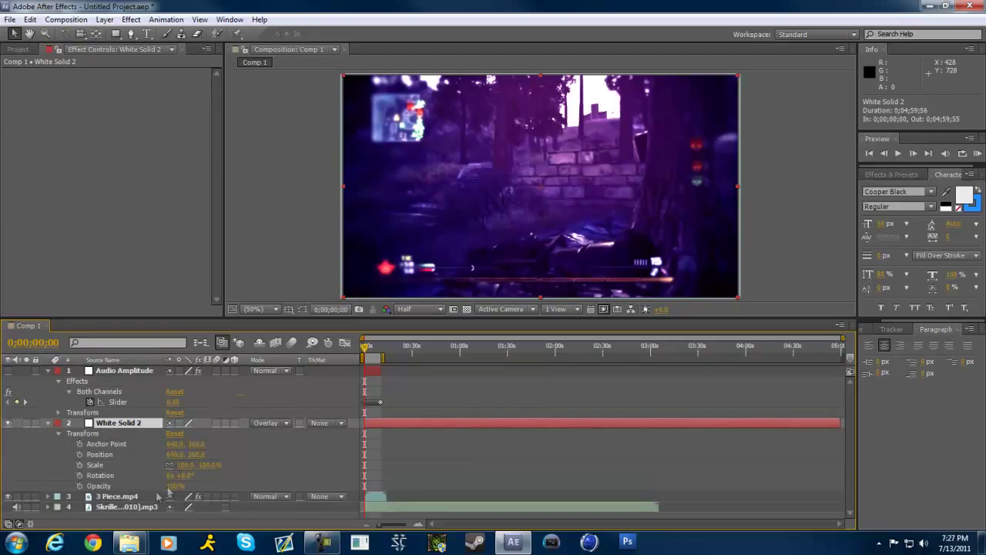
pyautogui.keyDown('alt'); pyautogui.click(81, 486); pyautogui.keyUp('alt')
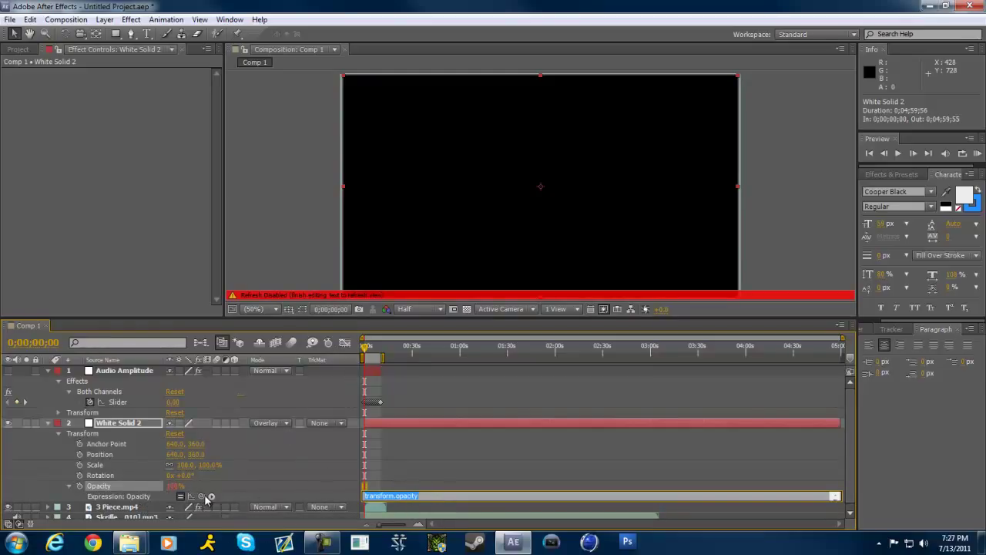
pyautogui.moveTo(208, 497); pyautogui.dragTo(134, 405)
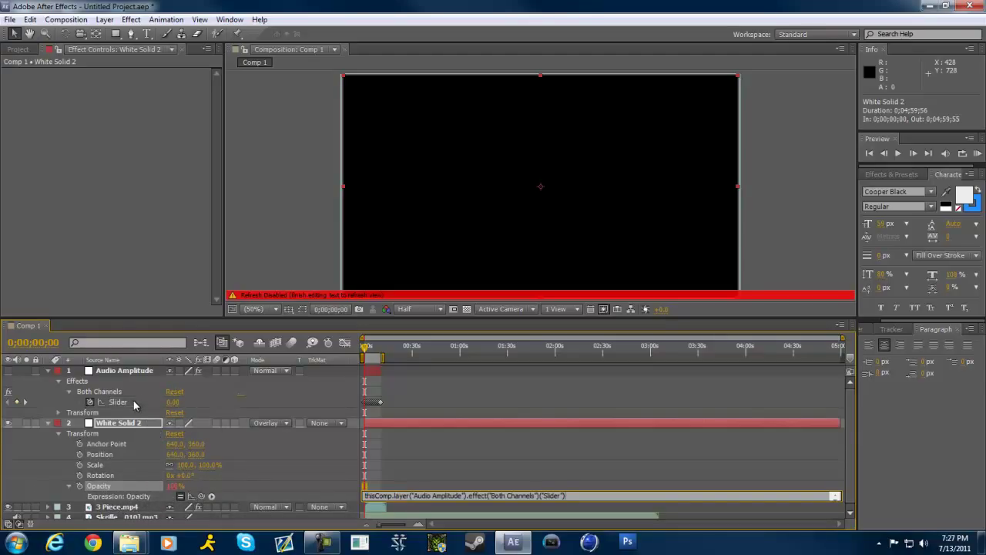
pyautogui.click(48, 373)
pyautogui.click(48, 370)
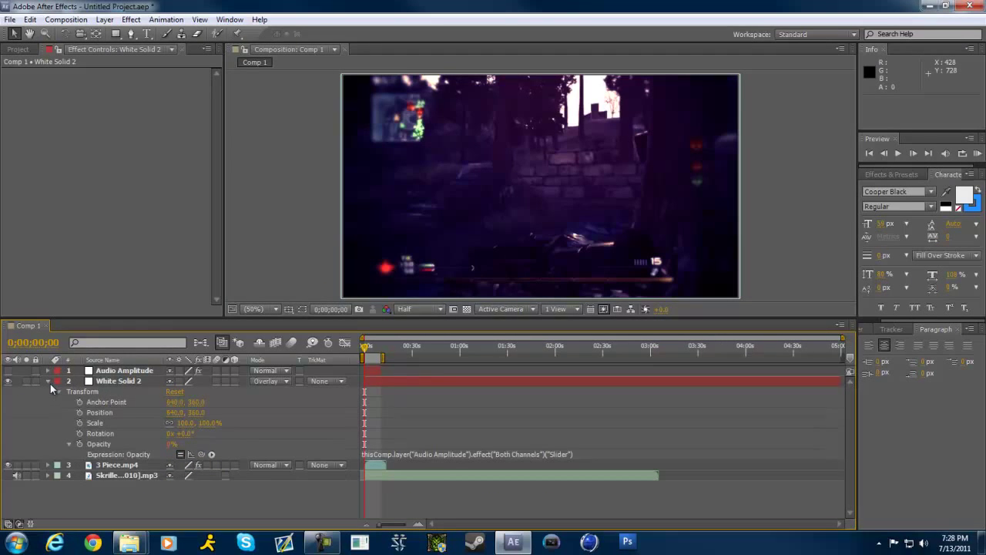
# Scrub and play the comp to check the overlay flicker, then edit White Solid 2's Opacity expression
pyautogui.moveTo(365, 347); pyautogui.dragTo(364, 351)
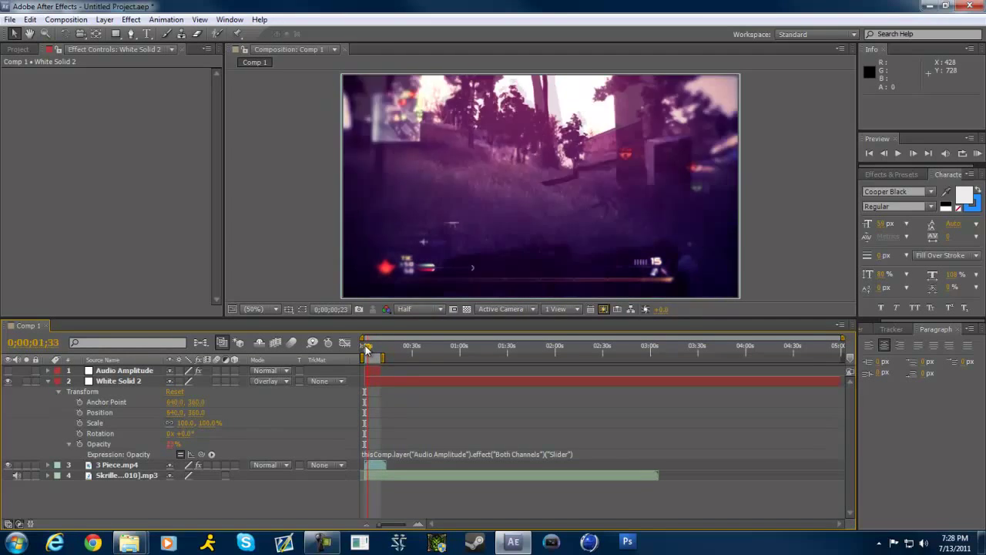
pyautogui.press('space')
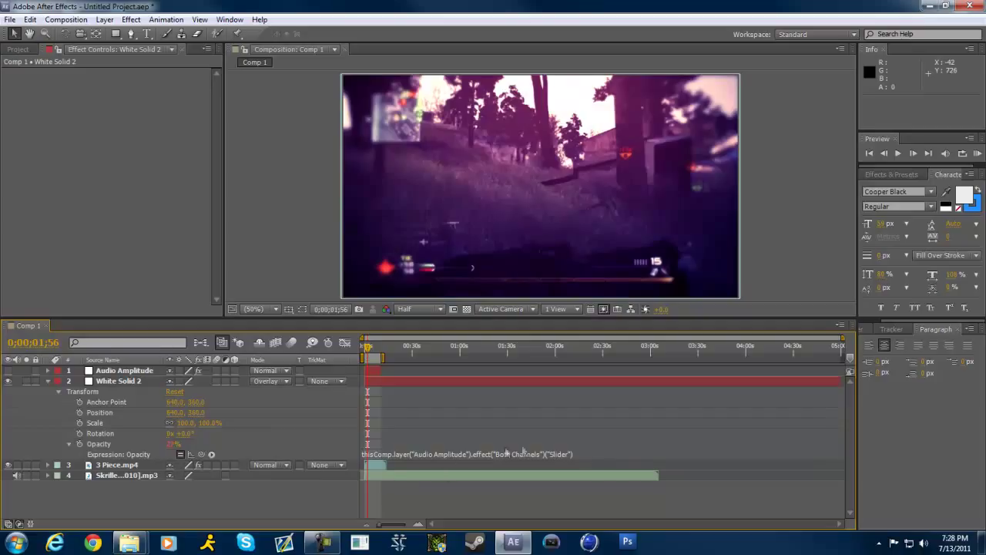
pyautogui.click(578, 450)
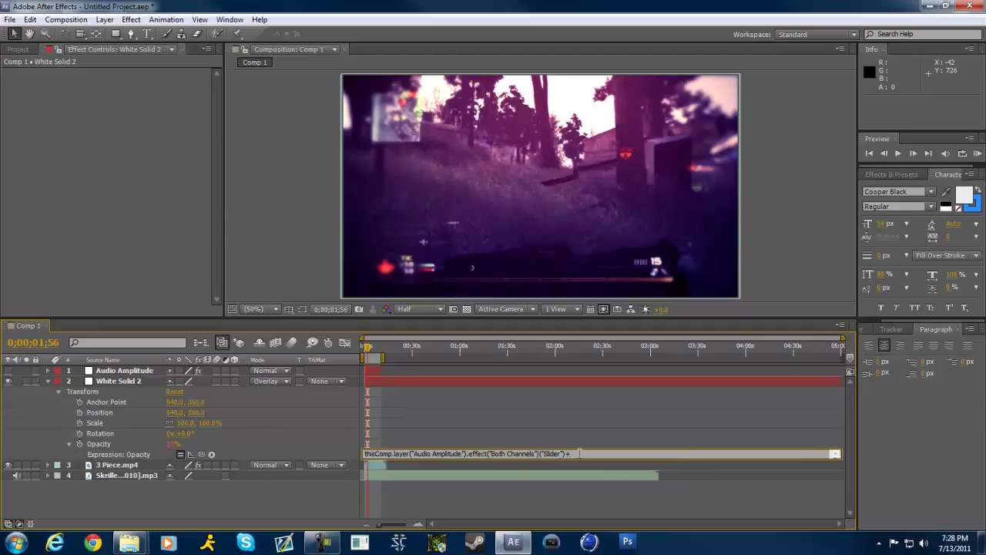
# Finish the Opacity expression as Slider +40 and play from 0;00;01;33
pyautogui.write('40')
pyautogui.click(295, 436)
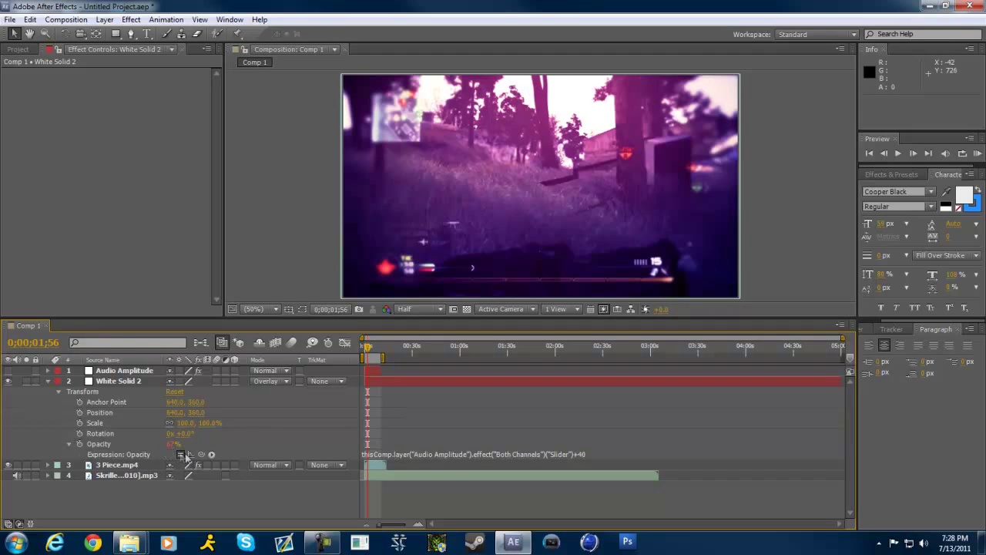
pyautogui.click(367, 351)
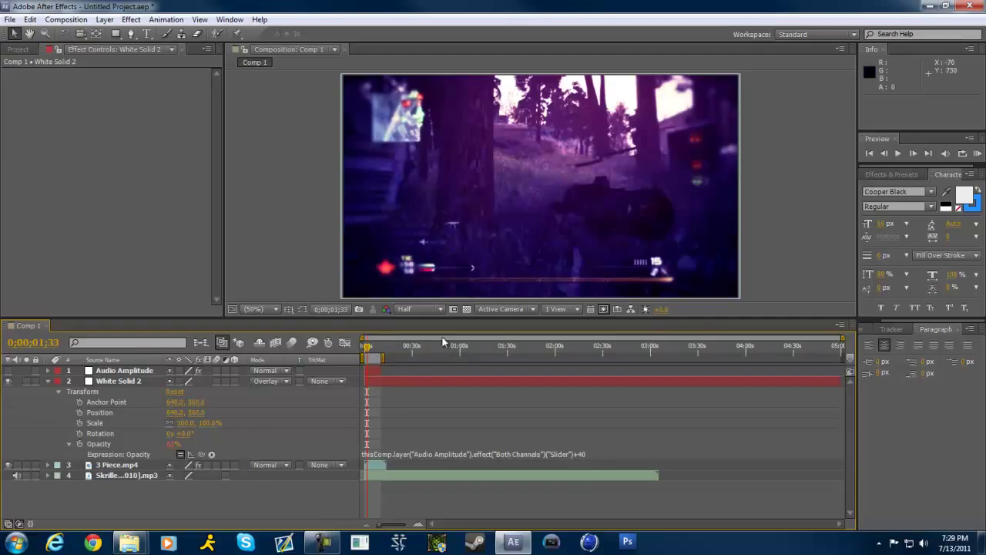
pyautogui.press('space')
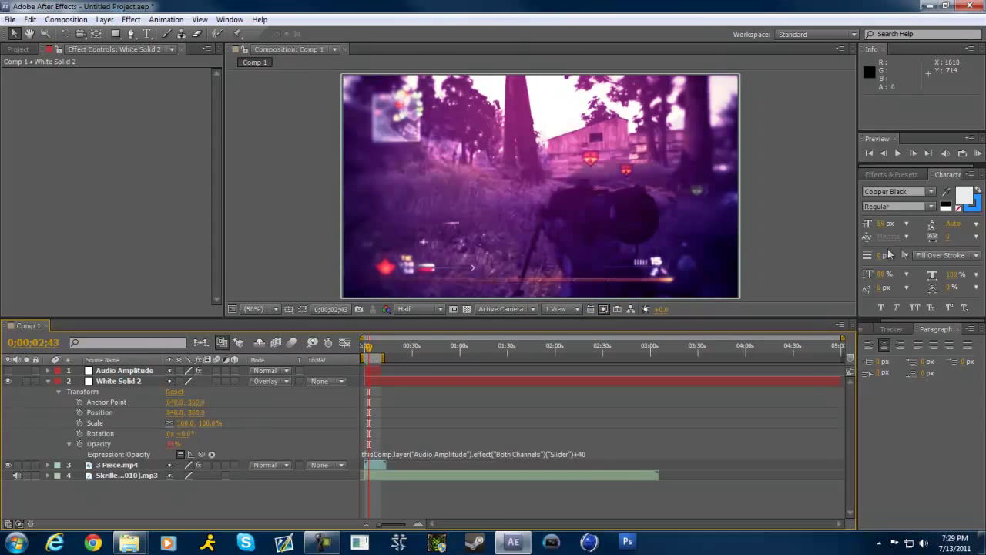
# Run a RAM preview of the composition and then stop it
pyautogui.click(976, 155)
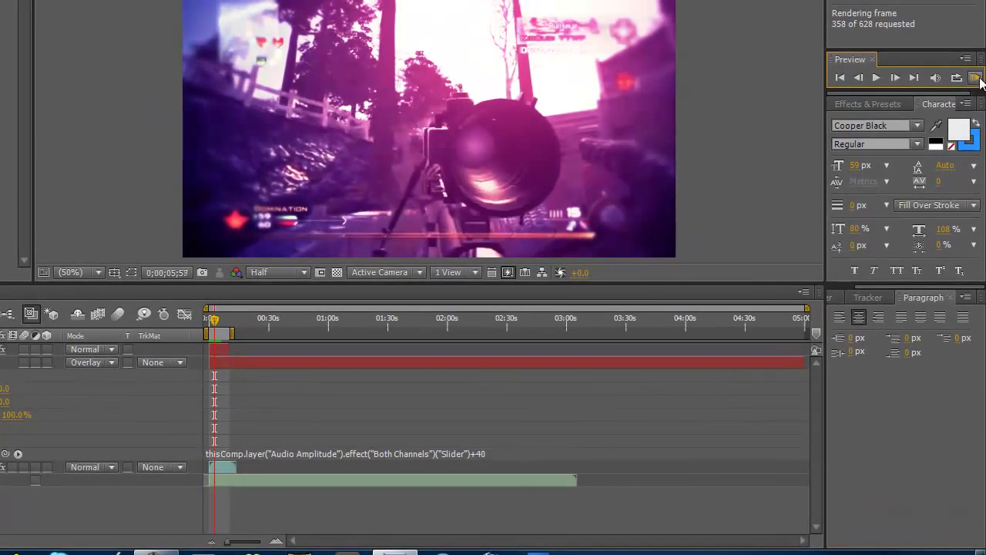
pyautogui.click(975, 78)
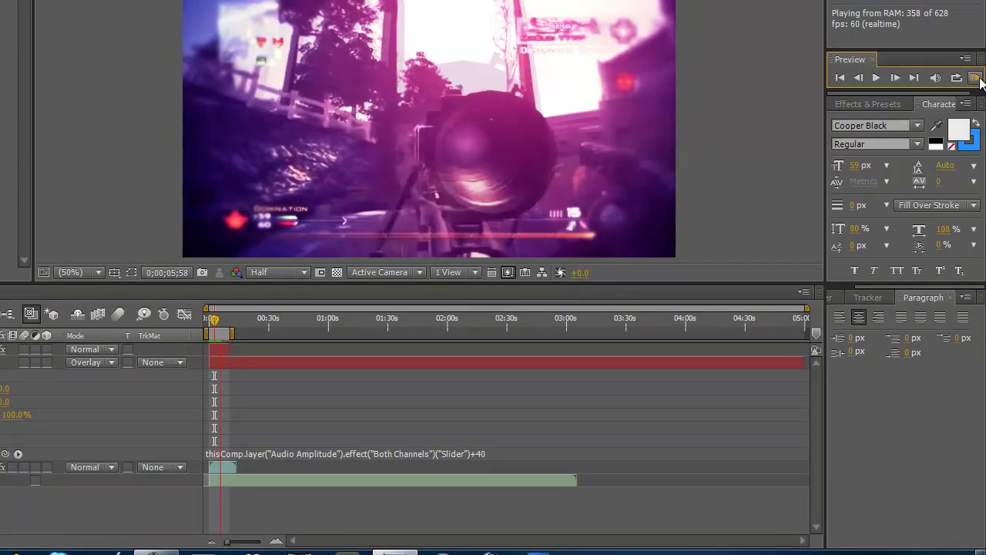
pyautogui.click(295, 480)
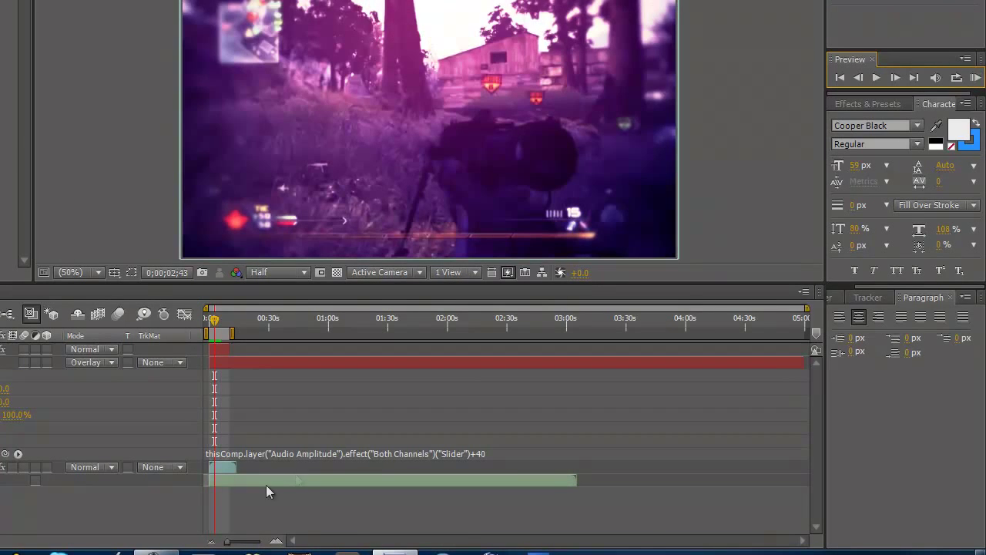
# Change the Opacity expression's offset to +70 and play the comp
pyautogui.click(495, 456)
pyautogui.click(474, 454)
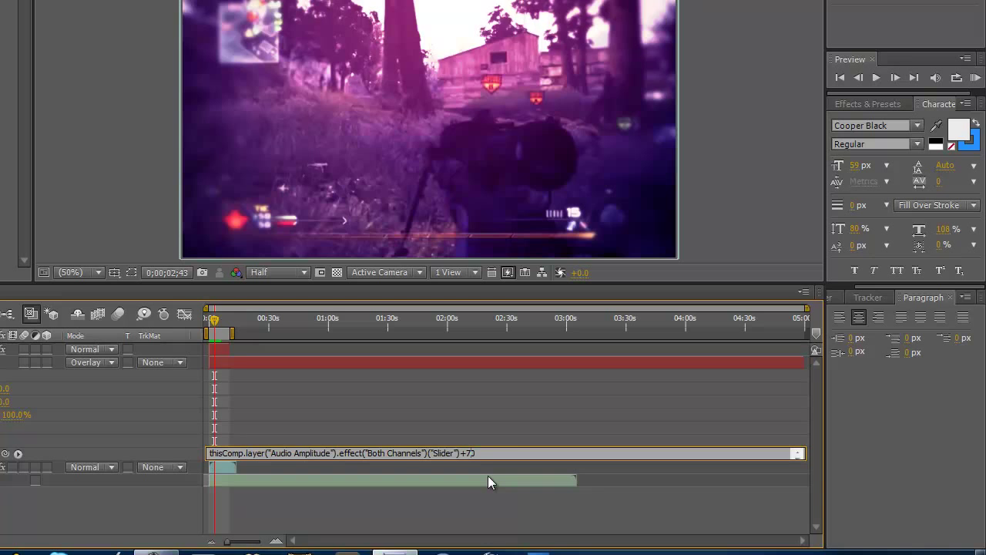
pyautogui.write('70')
pyautogui.click(107, 524)
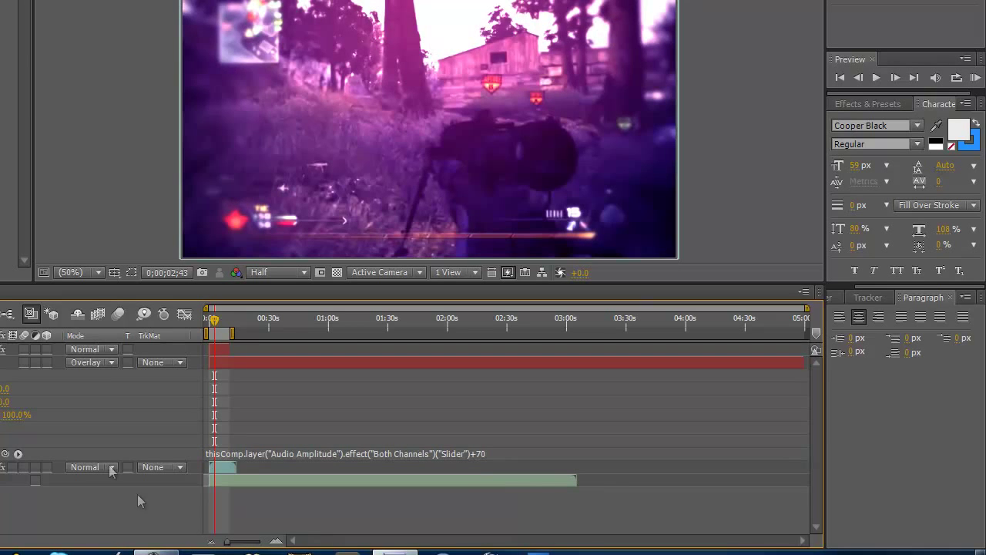
pyautogui.press('space')
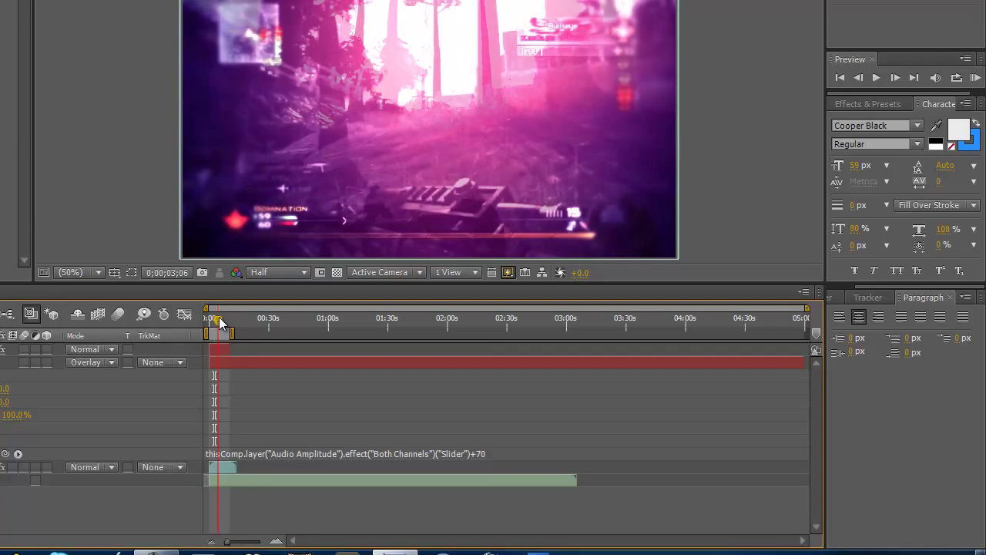
# Replace the offset with *2 to double the slider value, and RAM-preview the result
pyautogui.click(487, 457)
pyautogui.click(479, 455)
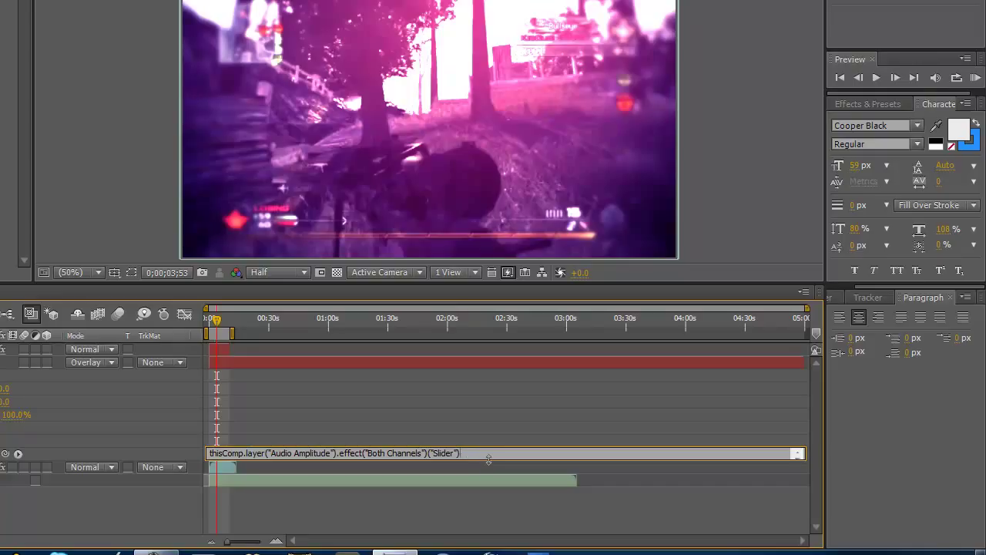
pyautogui.write('*2')
pyautogui.click(142, 532)
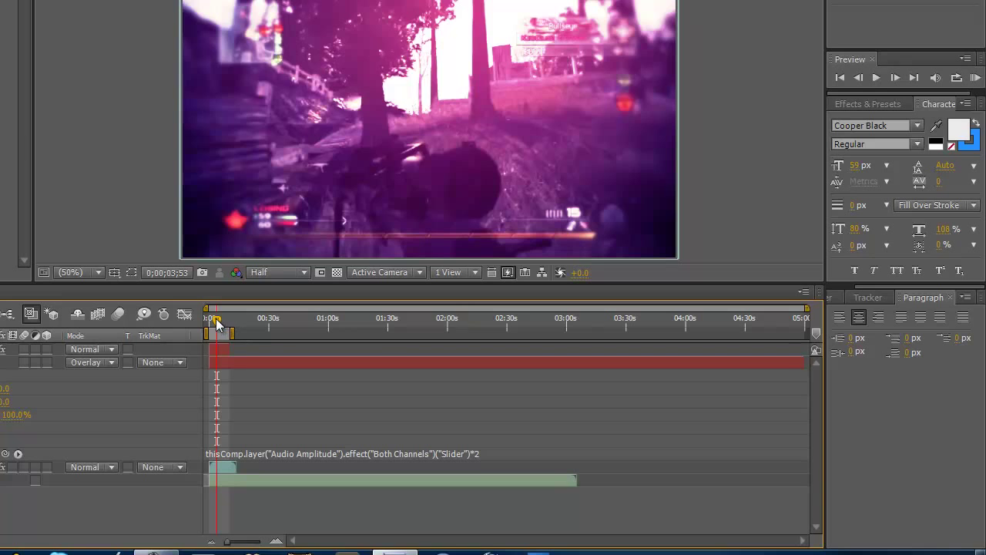
pyautogui.click(976, 78)
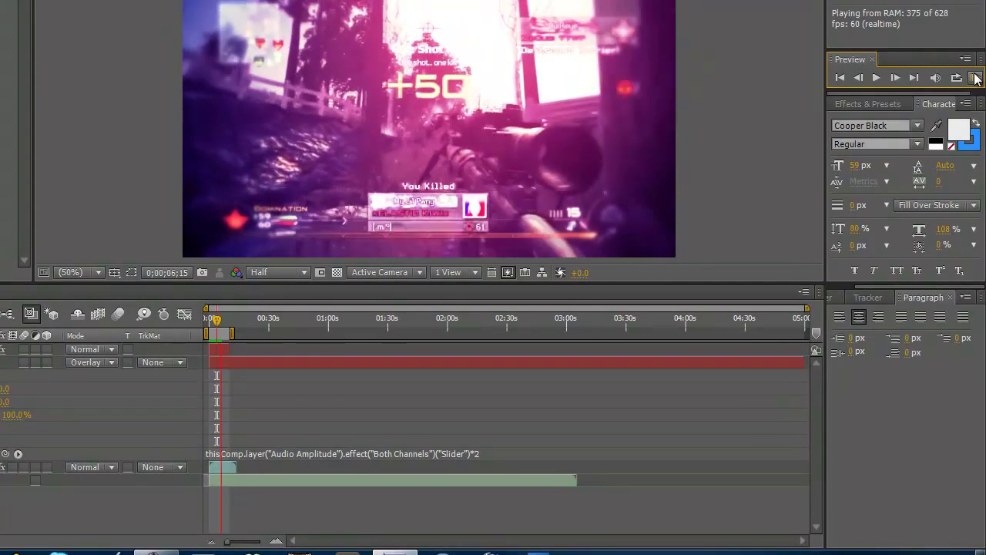
pyautogui.click(975, 77)
pyautogui.click(43, 183)
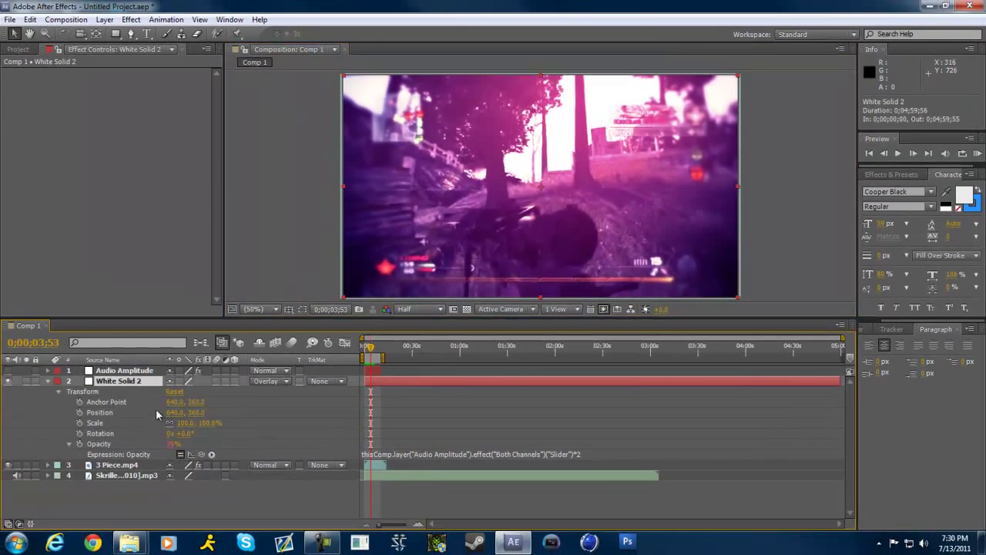
# Delete White Solid 2 and add an expression to 3 Piece.mp4's Transform Opacity
pyautogui.press('Delete')
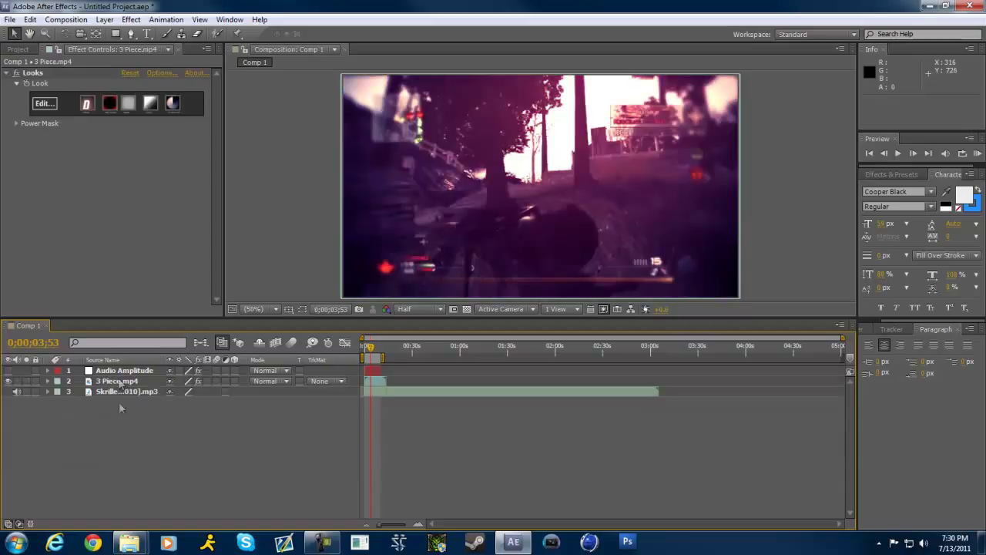
pyautogui.click(119, 382)
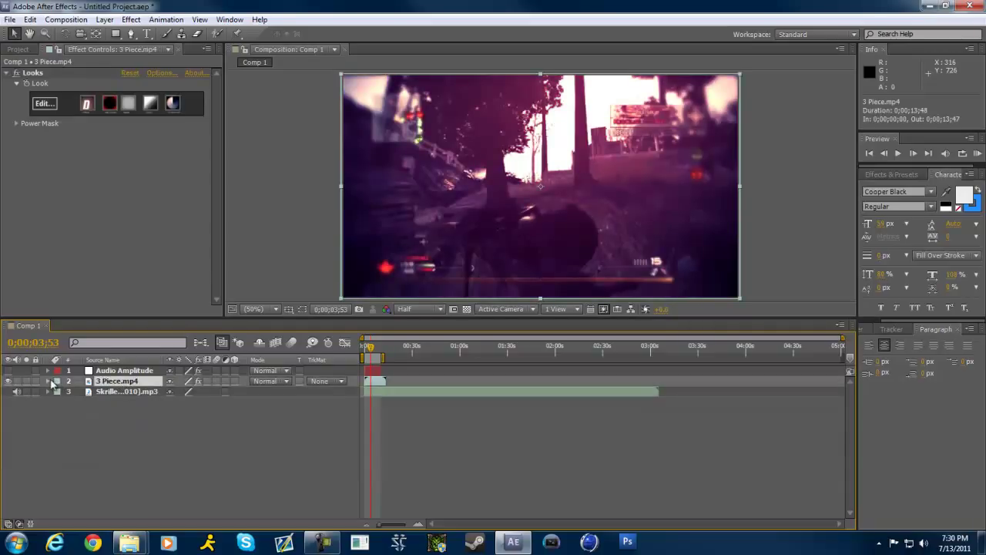
pyautogui.click(48, 381)
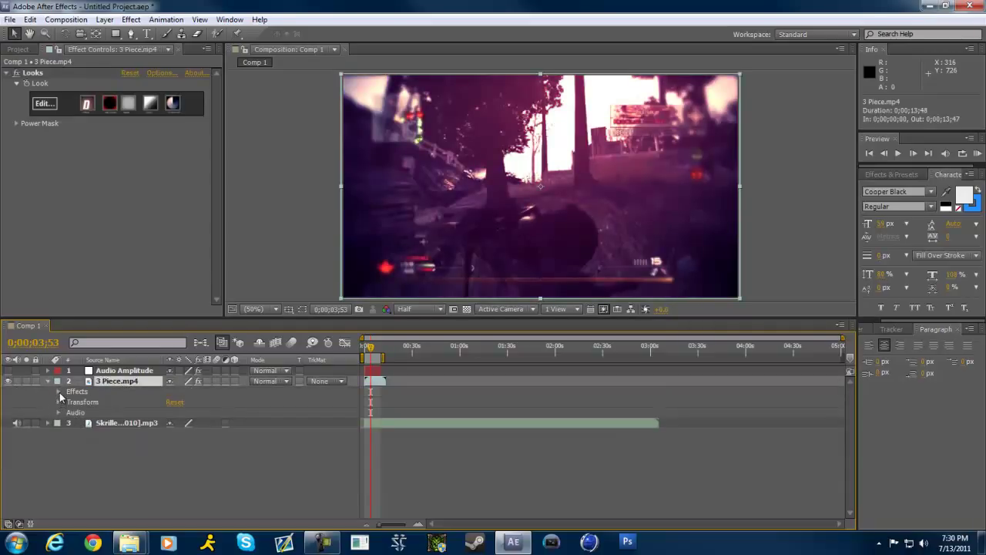
pyautogui.click(59, 391)
pyautogui.click(59, 391)
pyautogui.click(60, 402)
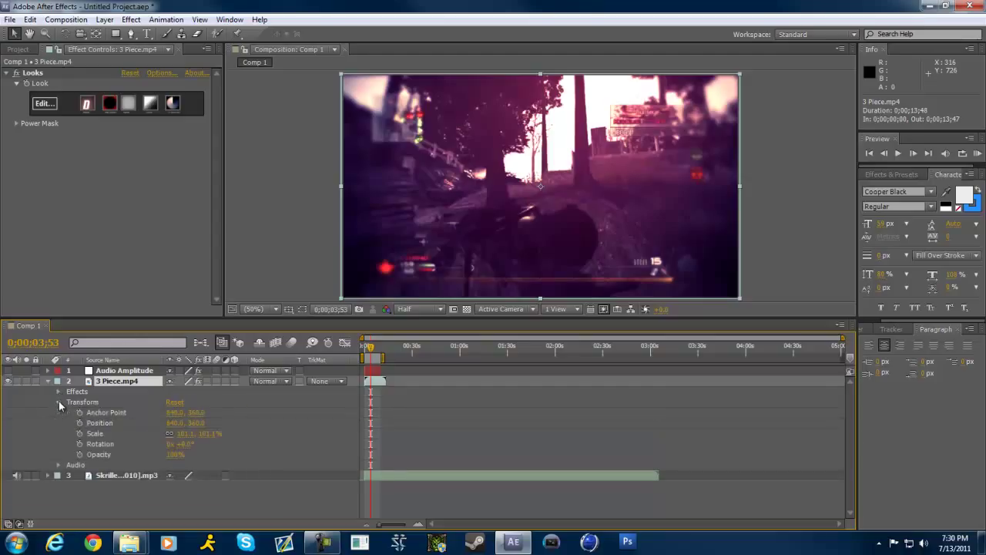
pyautogui.keyDown('alt'); pyautogui.click(80, 456); pyautogui.keyUp('alt')
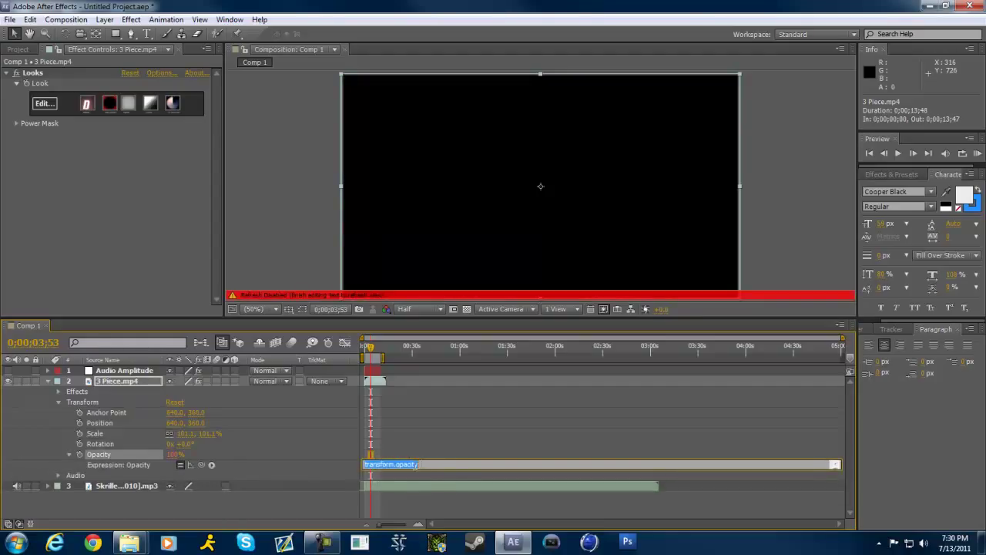
# Pick-whip 3 Piece.mp4's Opacity to the Both Channels Slider, add +20, and start a RAM preview
pyautogui.click(47, 370)
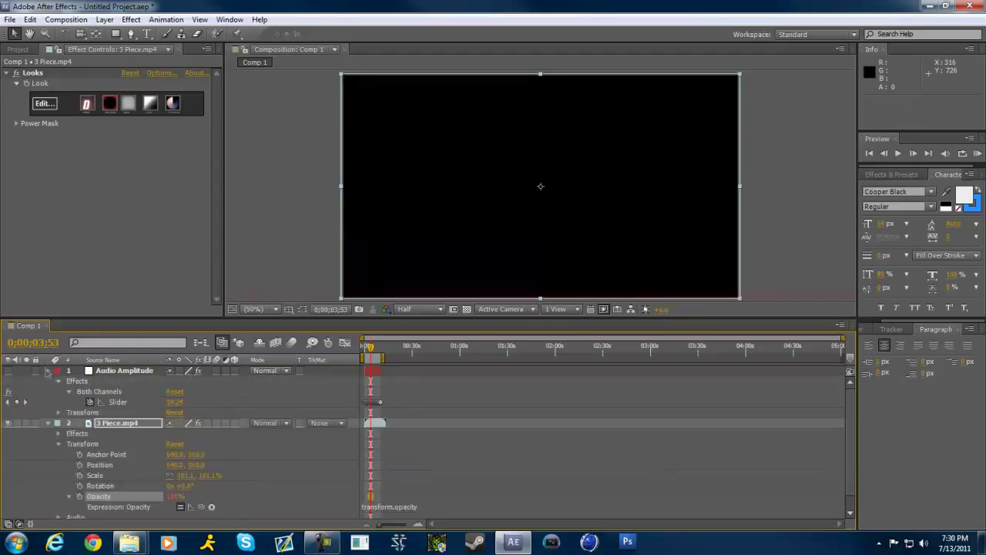
pyautogui.moveTo(201, 506); pyautogui.dragTo(177, 404)
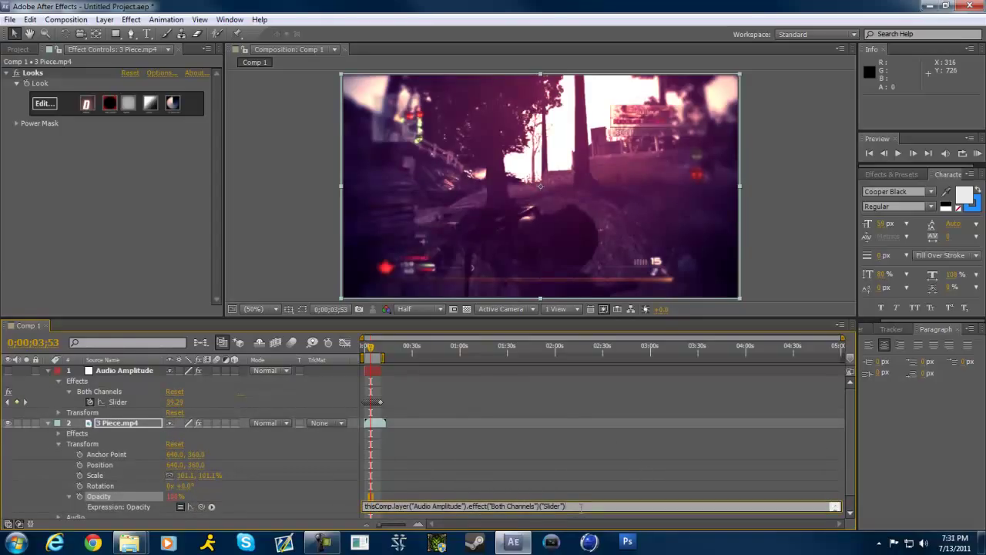
pyautogui.moveTo(373, 351); pyautogui.dragTo(373, 352)
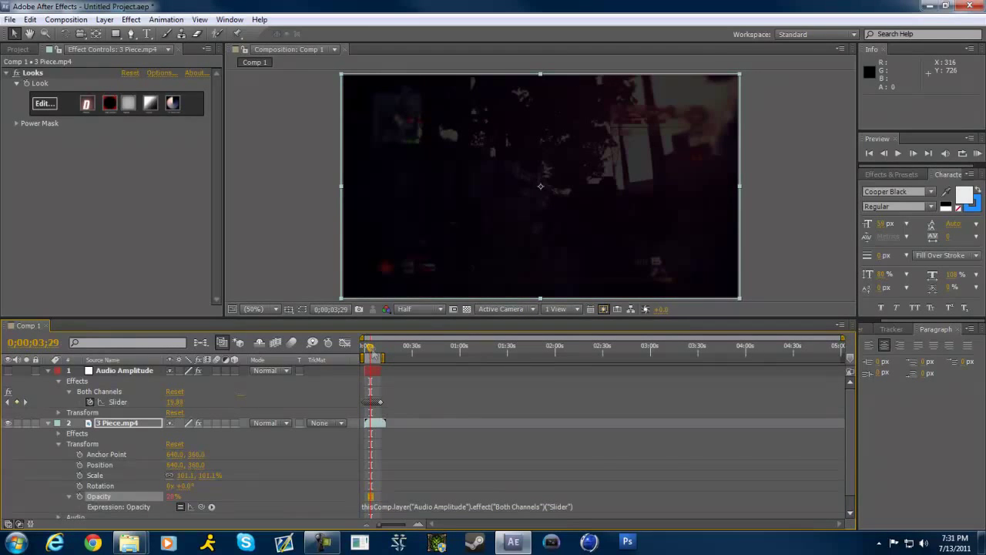
pyautogui.click(605, 503)
pyautogui.click(587, 506)
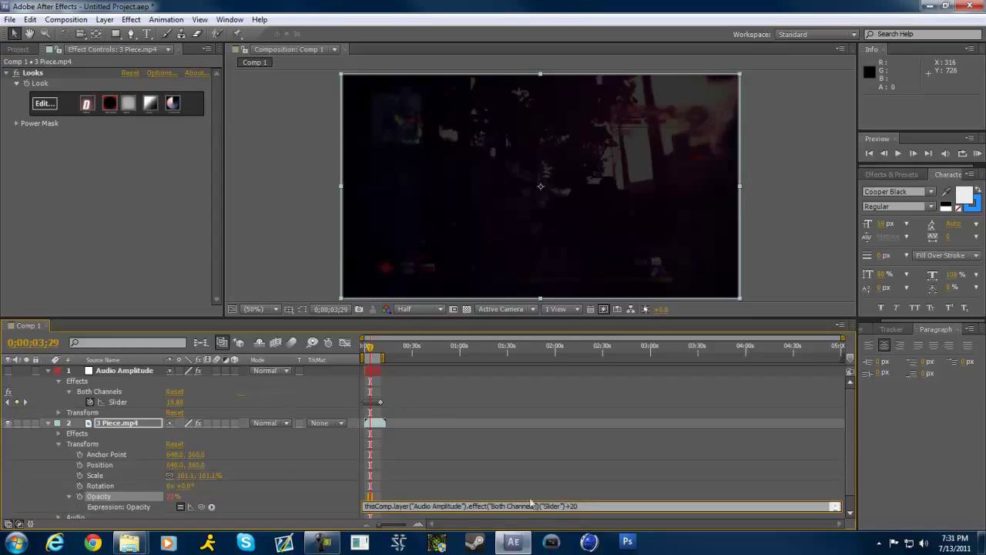
pyautogui.click(286, 458)
pyautogui.click(977, 153)
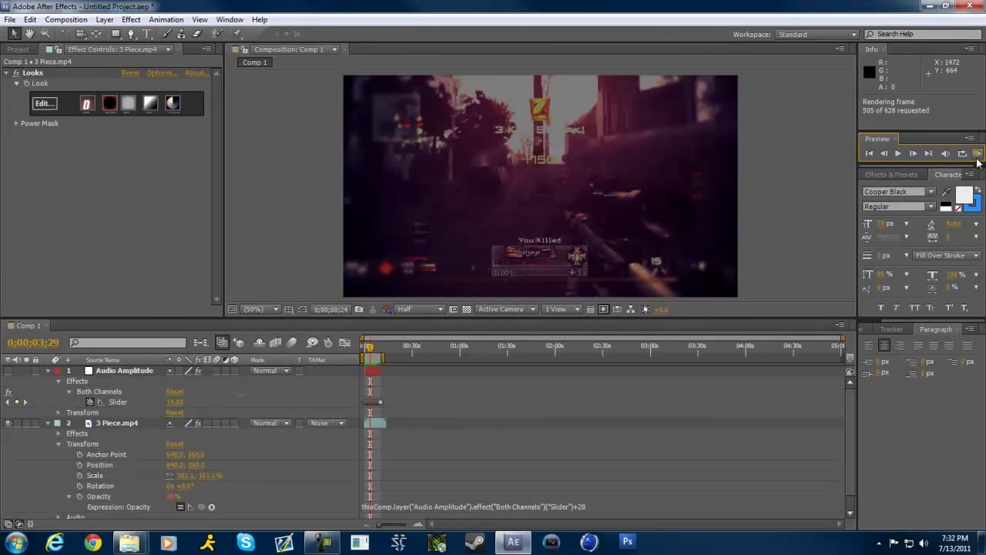
pyautogui.click(977, 154)
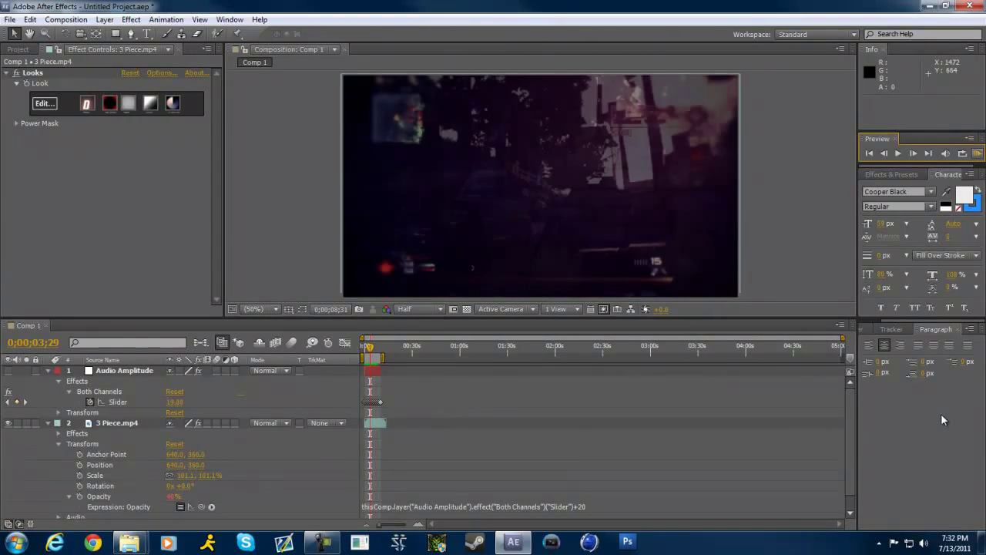
pyautogui.click(941, 413)
pyautogui.click(118, 425)
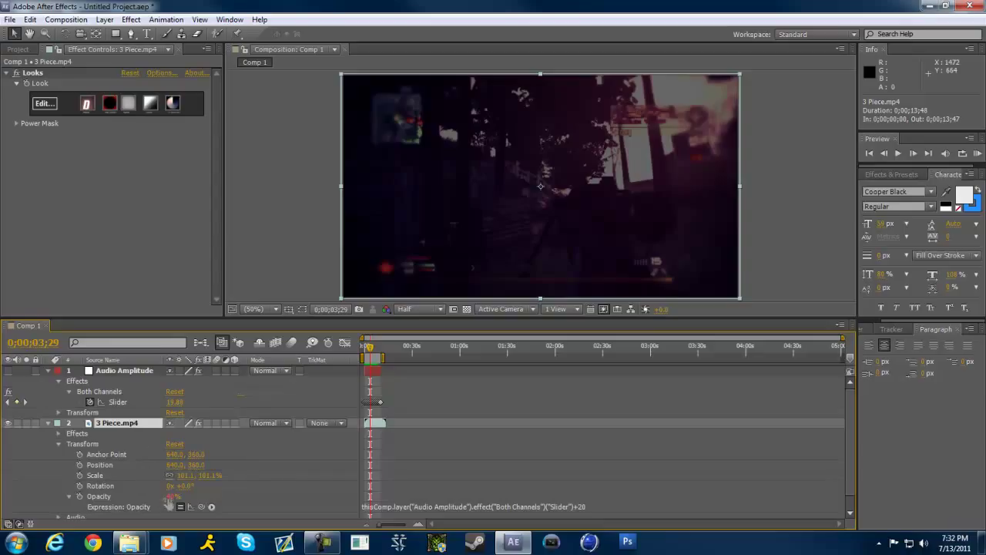
pyautogui.click(405, 504)
# Delete 3 Piece.mp4's Opacity expression, restoring 100%, and collapse the layer
pyautogui.click(404, 505)
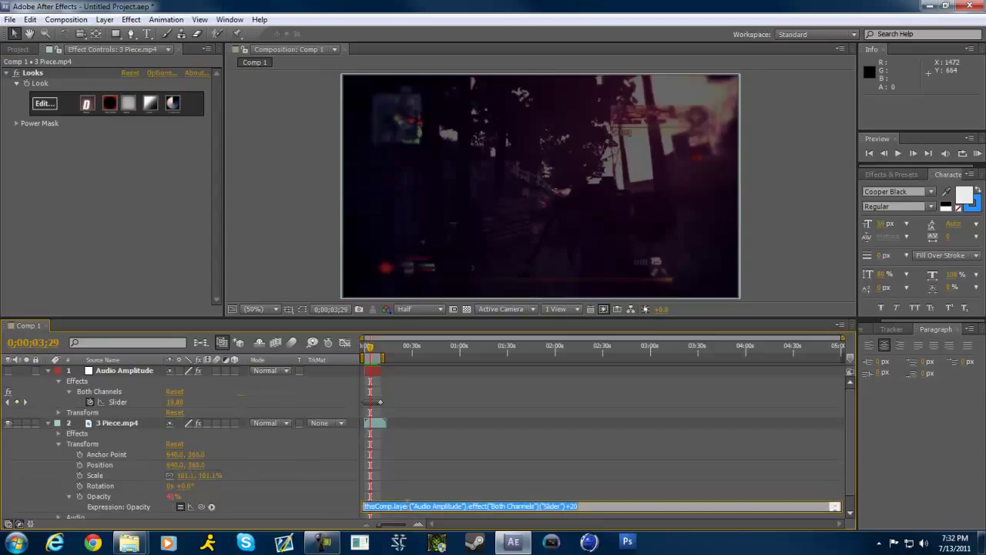
pyautogui.press('Delete')
pyautogui.click(303, 470)
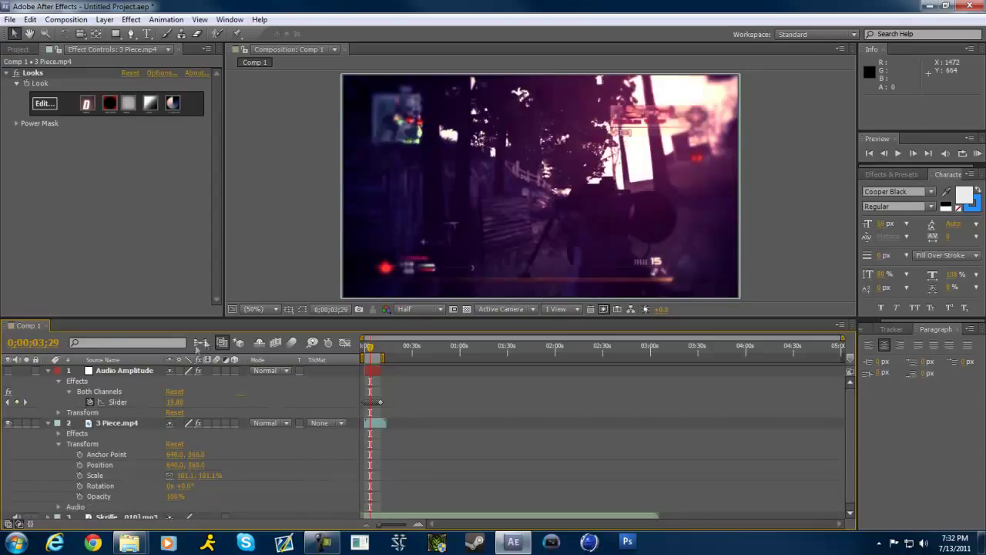
pyautogui.click(49, 421)
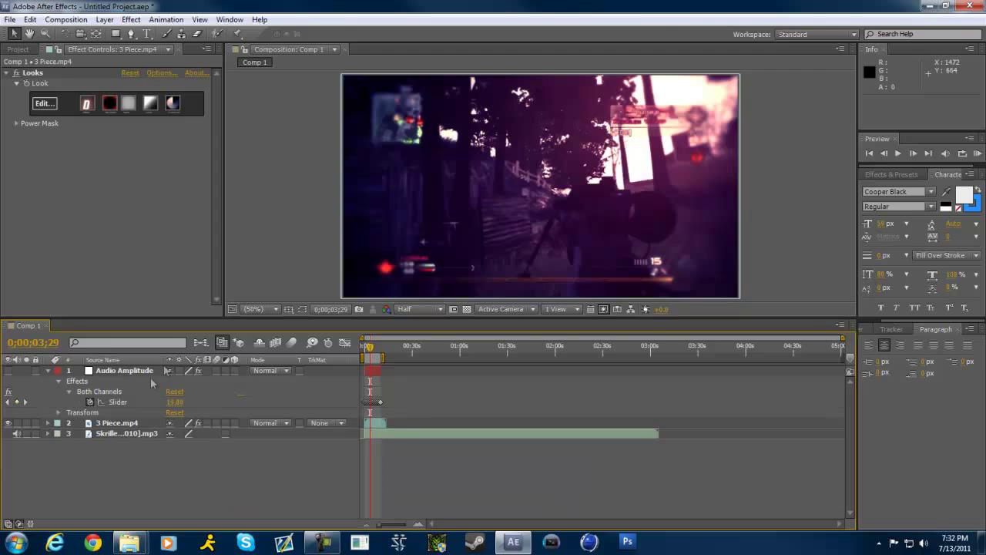
pyautogui.moveTo(180, 474); pyautogui.dragTo(87, 368)
# Click through the layers and open the Effect menu with 3 Piece.mp4 selected
pyautogui.click(167, 461)
pyautogui.click(127, 372)
pyautogui.click(203, 450)
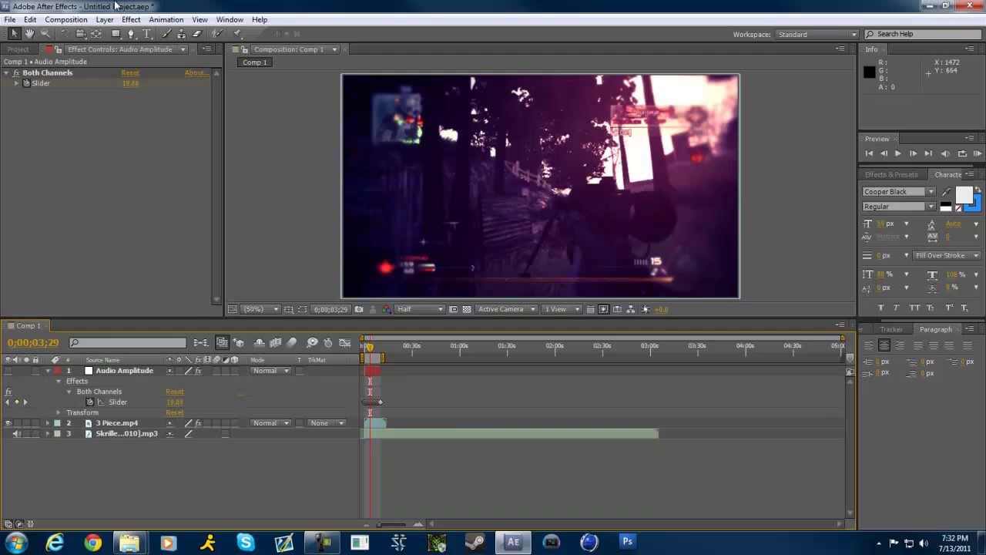
pyautogui.click(131, 20)
pyautogui.click(157, 6)
pyautogui.click(115, 423)
pyautogui.click(131, 19)
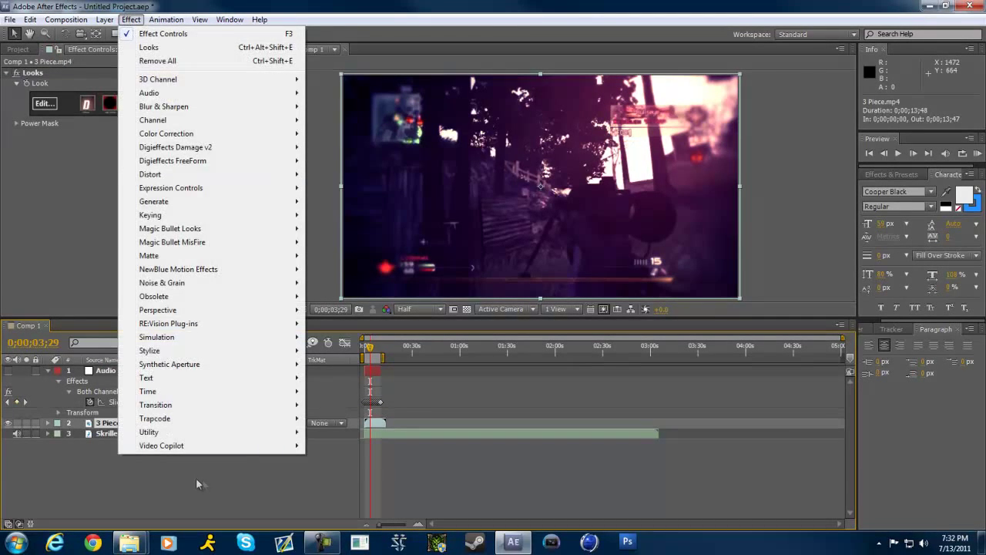
pyautogui.click(206, 497)
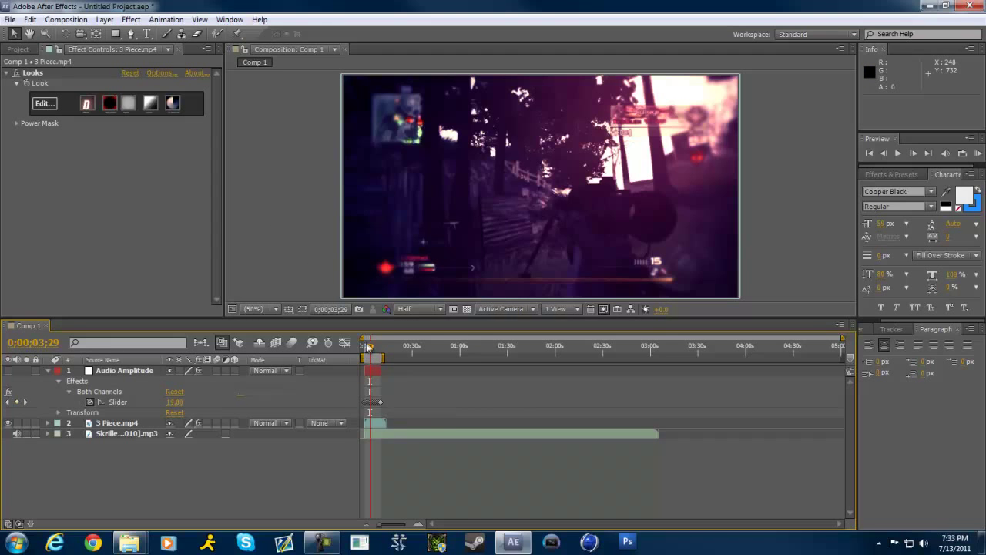
pyautogui.moveTo(367, 351); pyautogui.dragTo(378, 350)
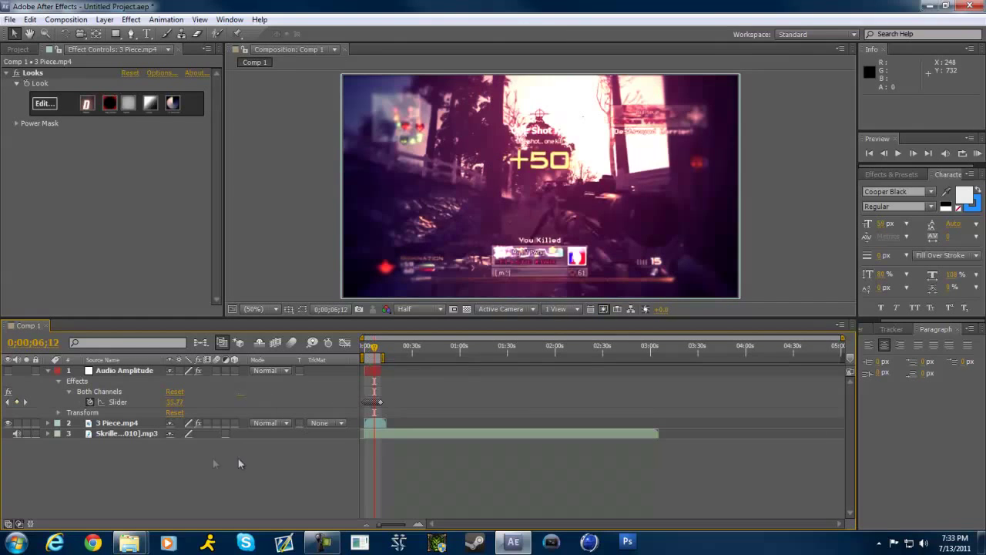
# Click through the Audio Amplitude, 3 Piece.mp4 and music track layers, then clear the selection
pyautogui.click(109, 370)
pyautogui.click(137, 423)
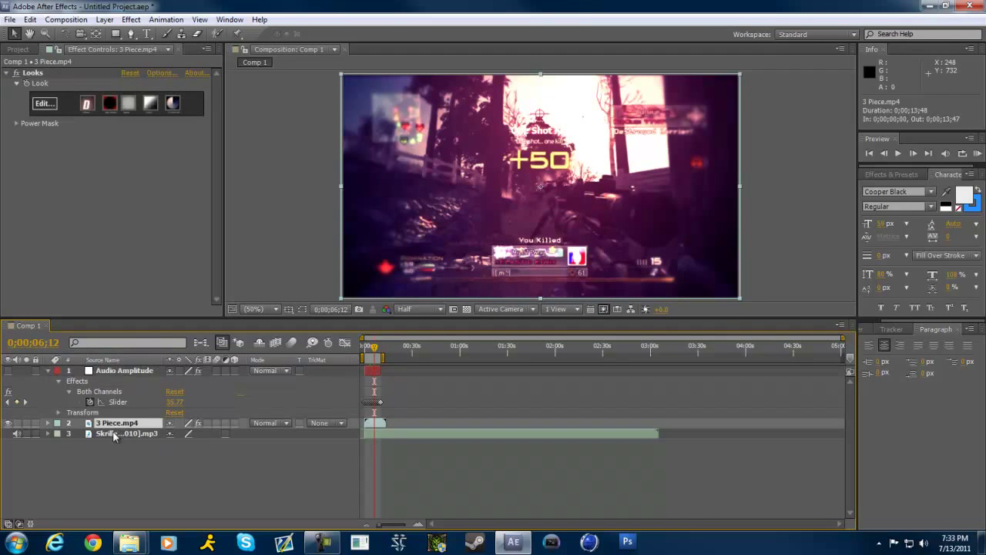
pyautogui.click(112, 432)
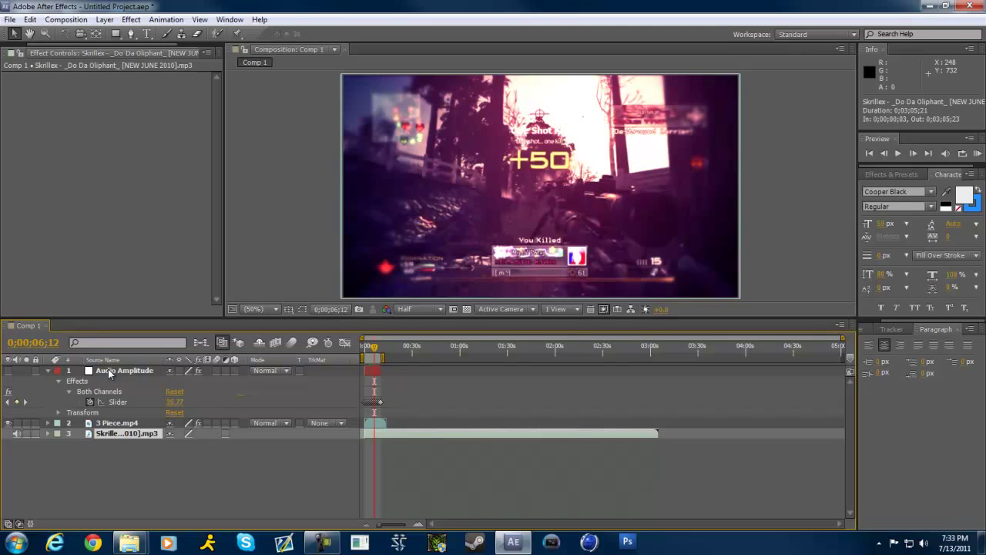
pyautogui.click(132, 447)
pyautogui.click(128, 426)
pyautogui.click(128, 459)
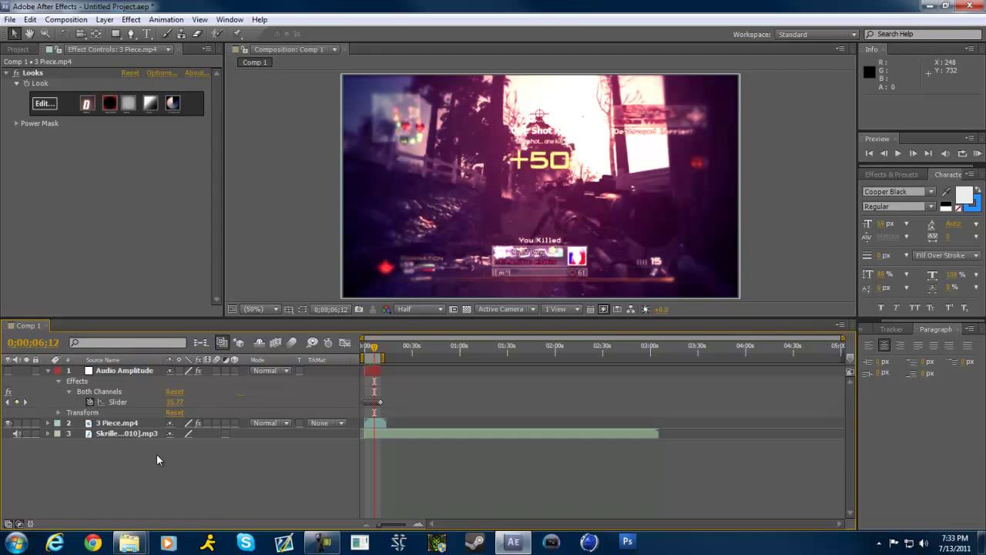
# Enlarge the composition viewer by dragging the viewer/timeline divider down
pyautogui.moveTo(157, 453); pyautogui.dragTo(203, 476)
pyautogui.click(203, 477)
pyautogui.moveTo(270, 316); pyautogui.dragTo(259, 338)
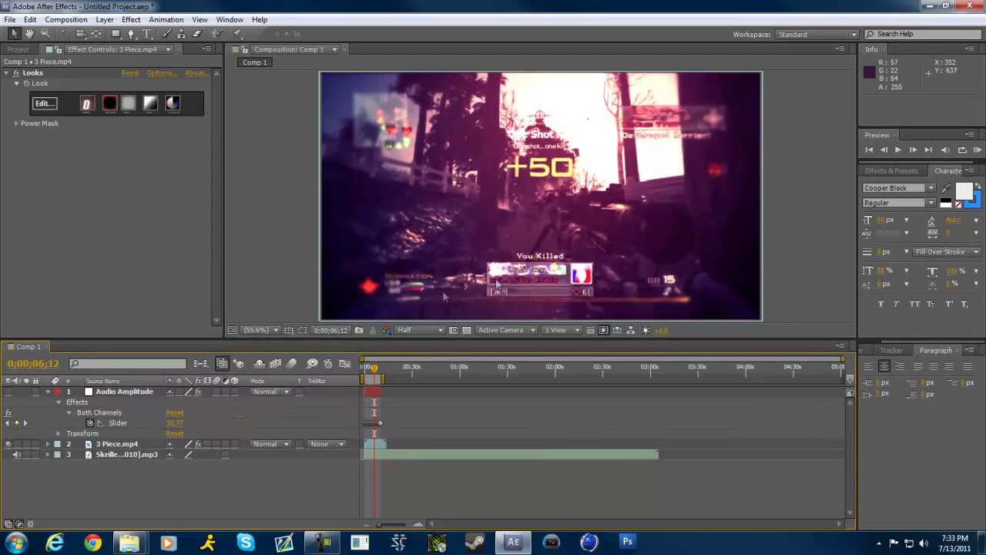
pyautogui.click(10, 19)
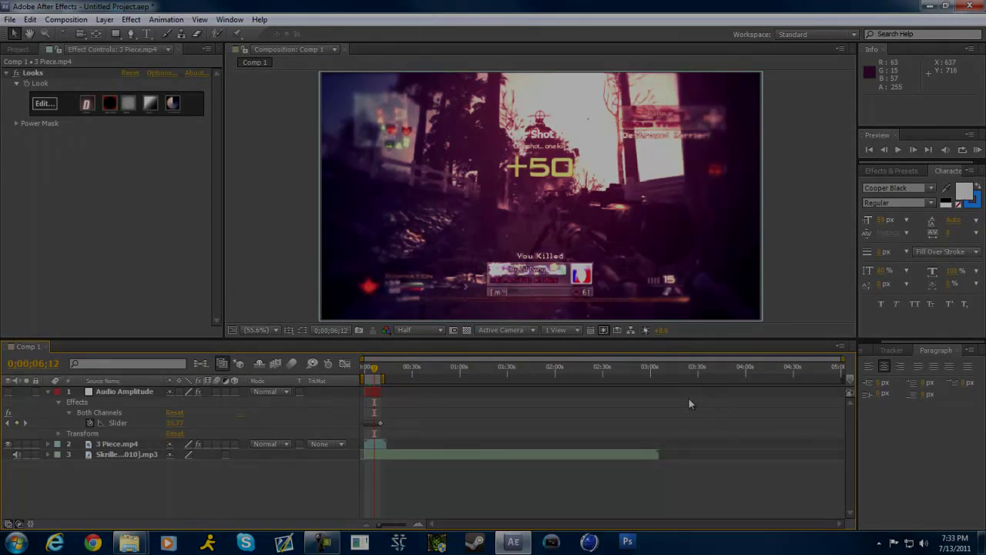